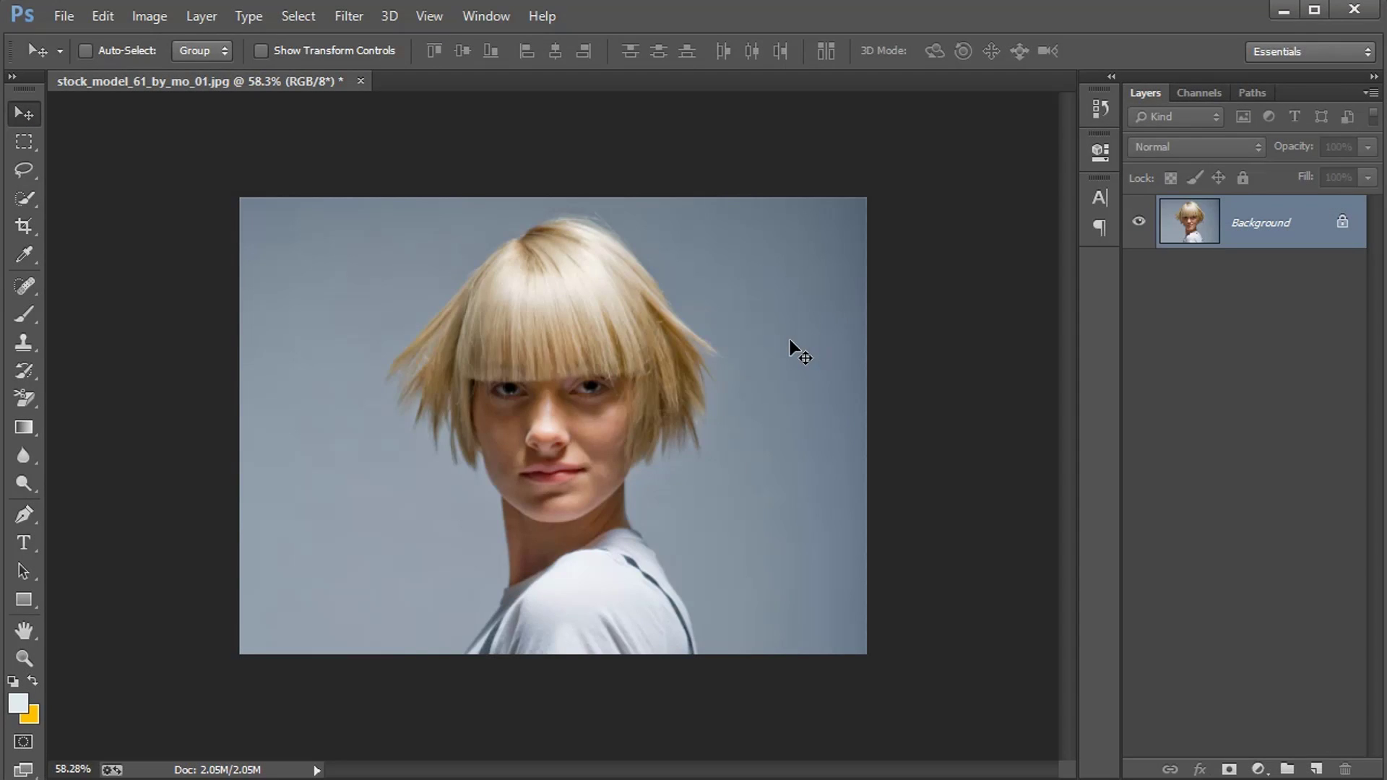
Activate the Pen tool and set it to draw a Path
left_click(25, 513)
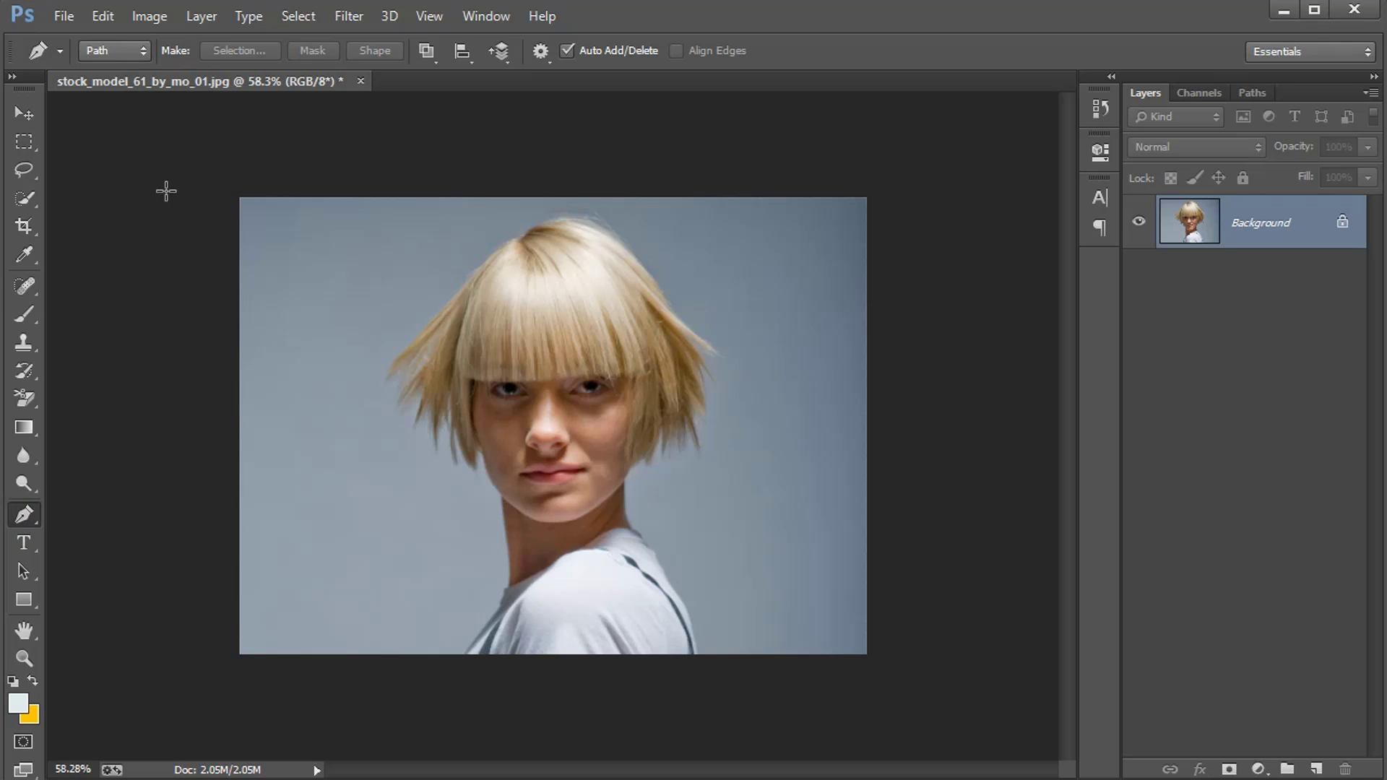
left_click(132, 50)
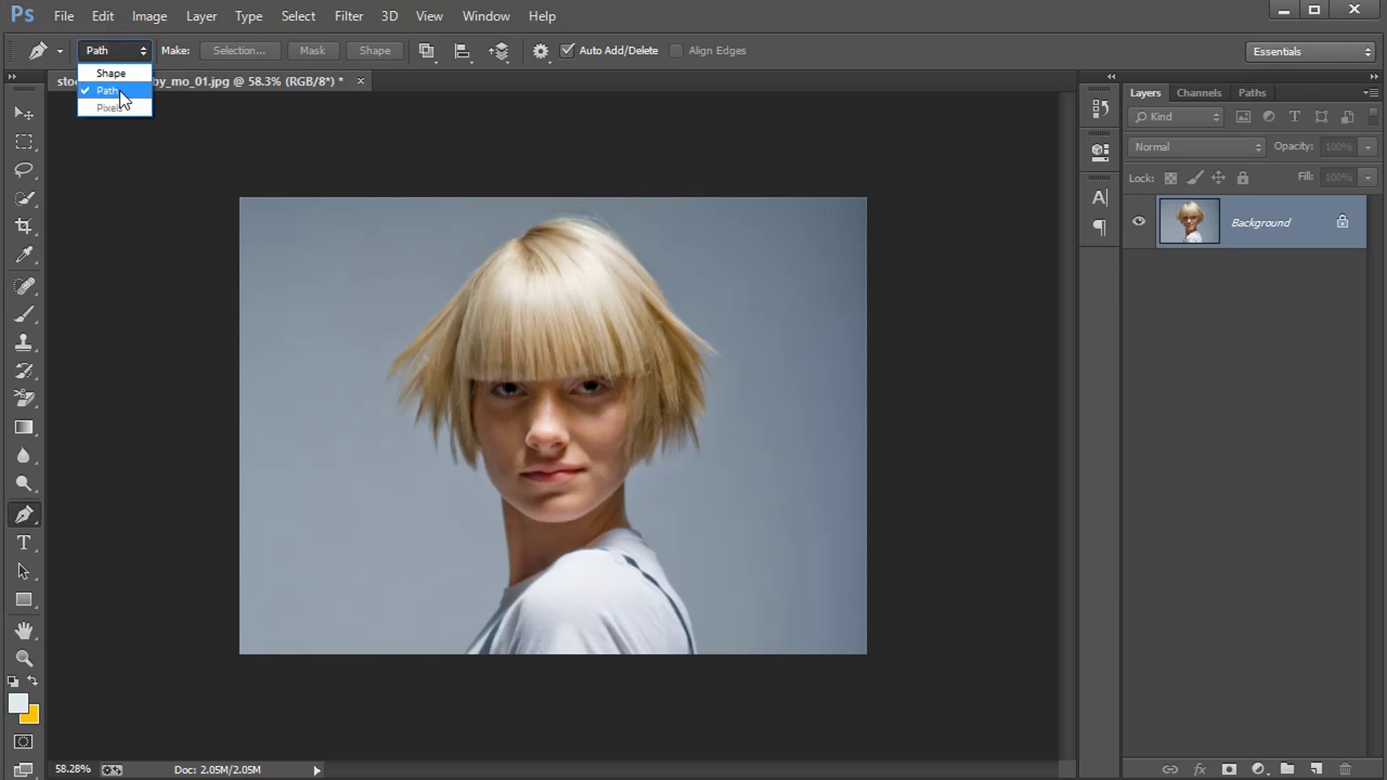
left_click(110, 73)
left_click(114, 51)
left_click(107, 90)
key("ctrl")
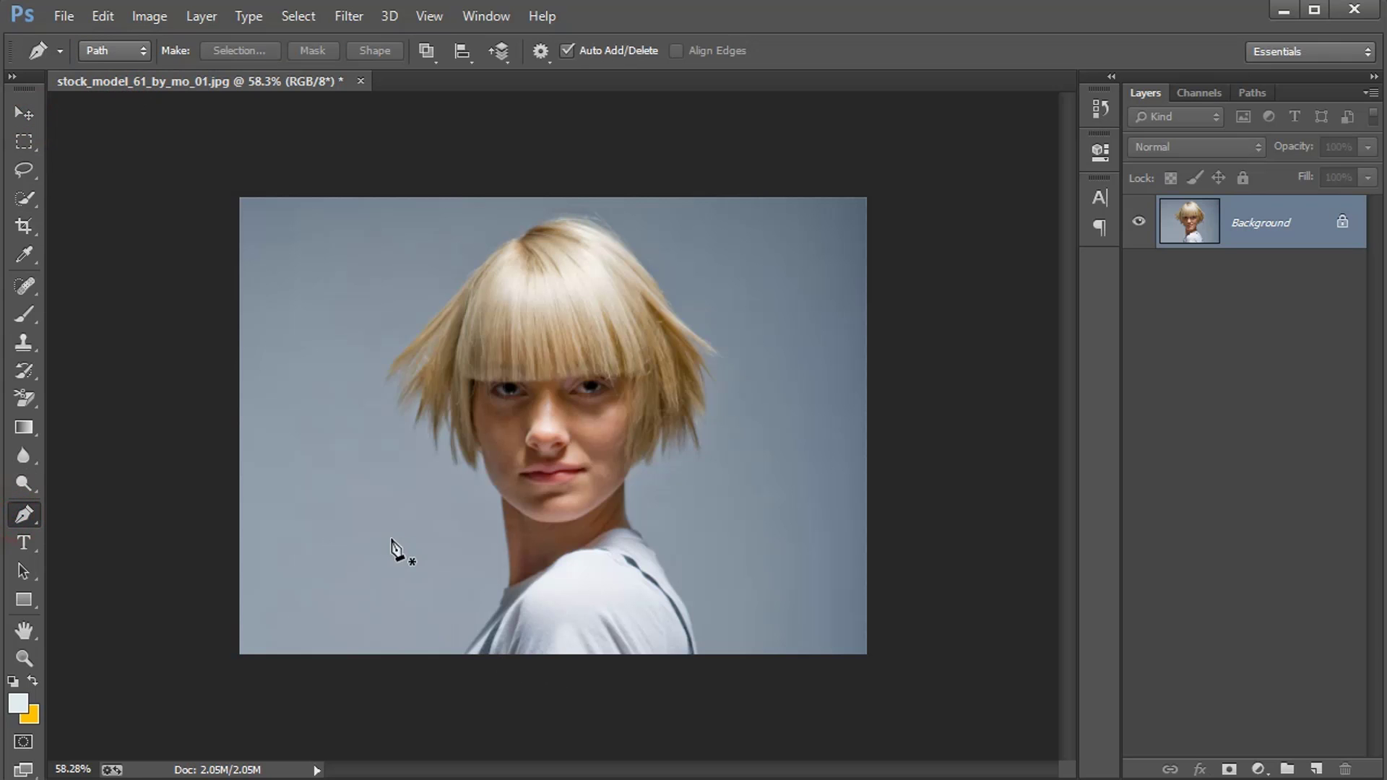
Start a path at the photo's lower edge and trace the left shoulder and collar up to the base of the neck
scroll(469, 695, "up", 6)
left_click_drag(519, 673, 582, 476)
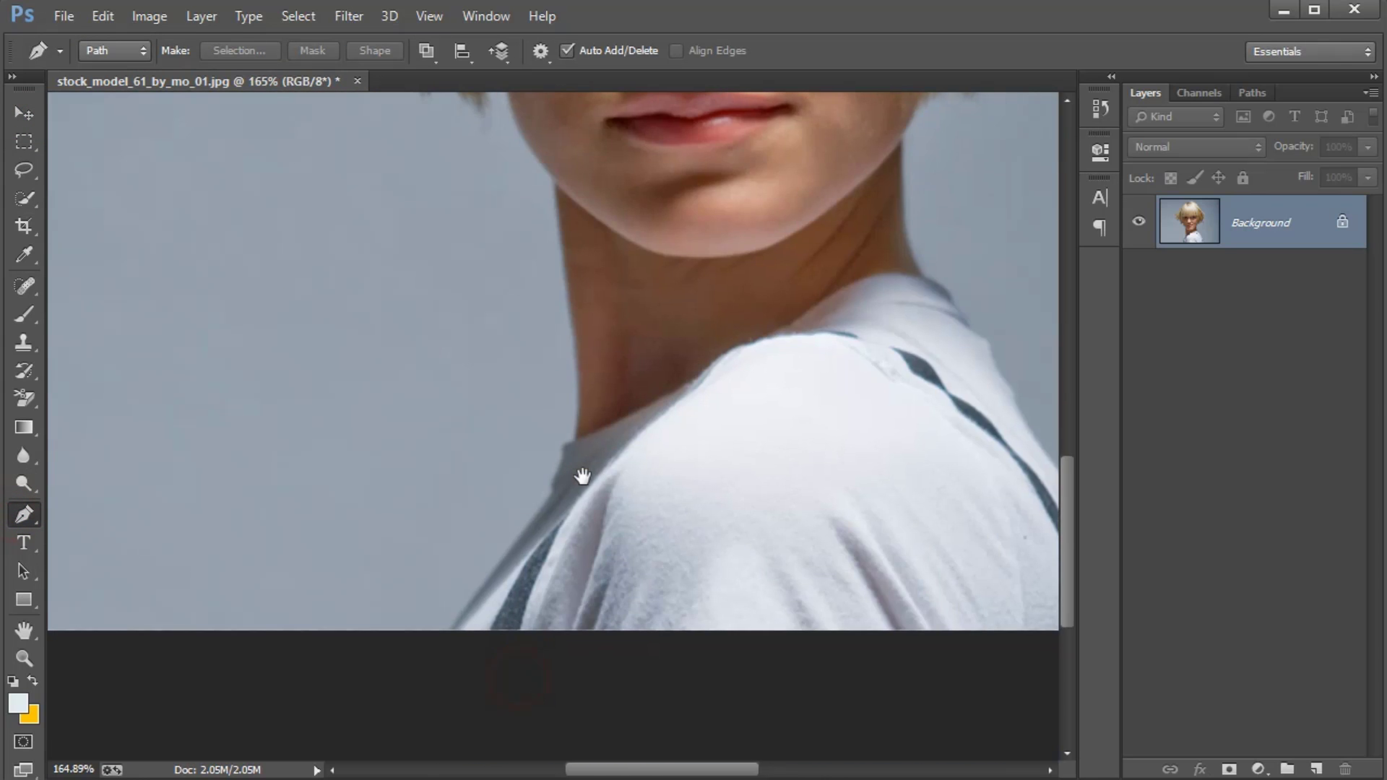
scroll(457, 632, "up", 5)
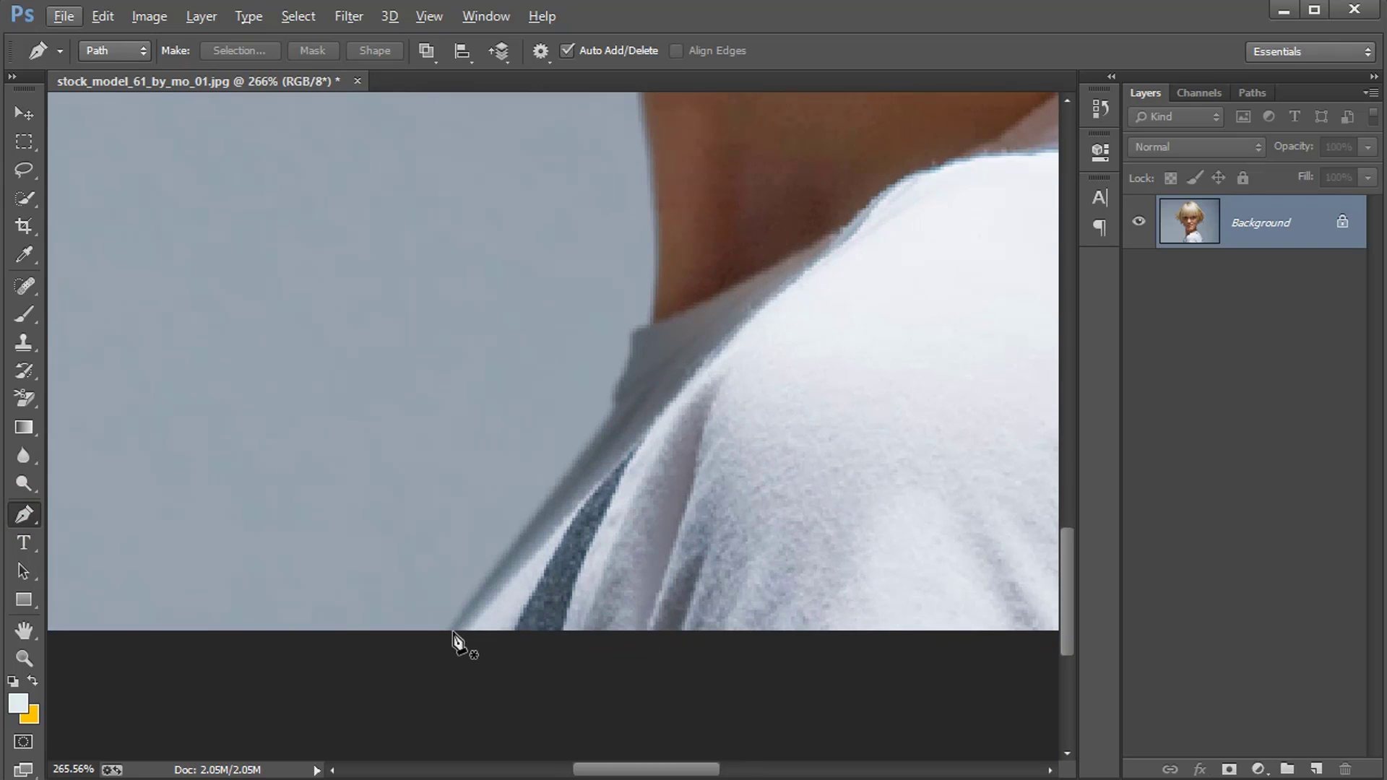
left_click(453, 633)
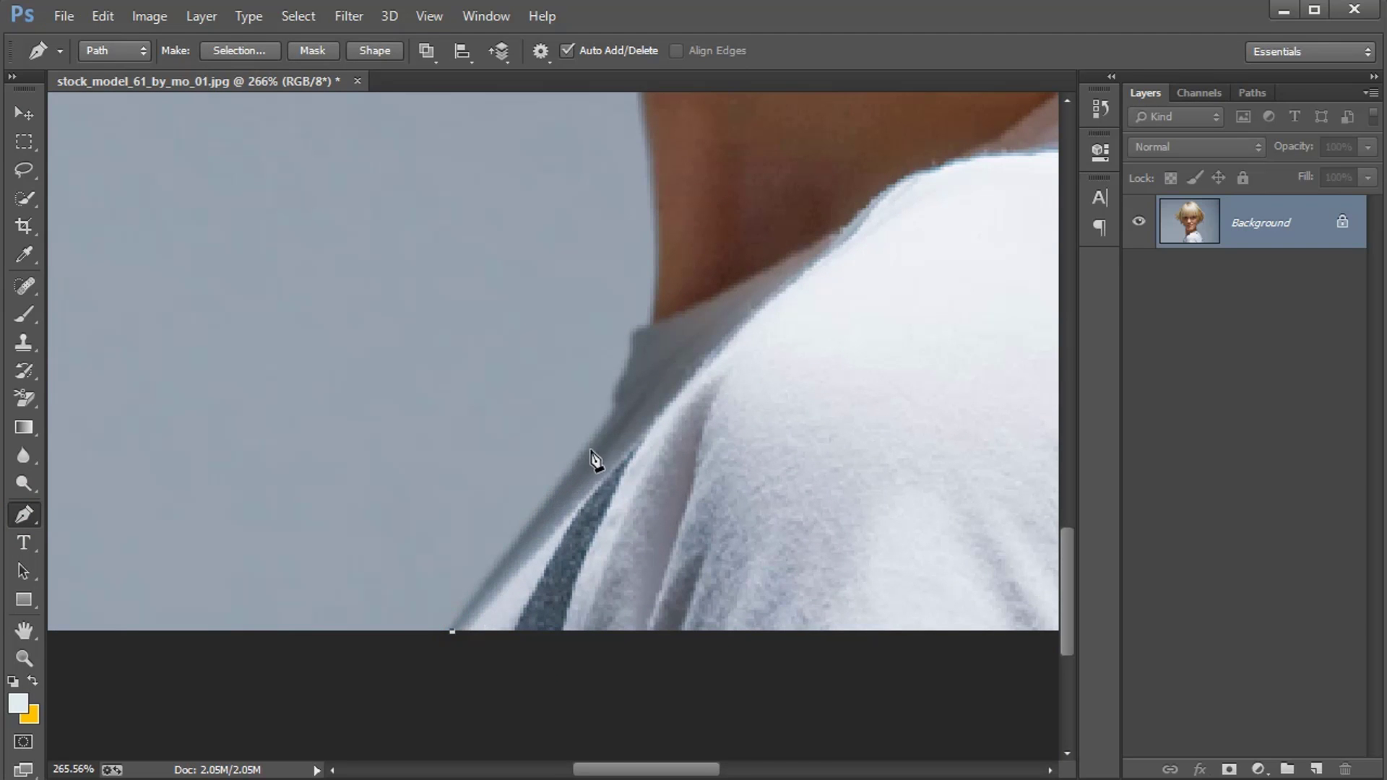
left_click_drag(604, 427, 642, 370)
left_click(604, 426, "alt")
left_click_drag(616, 387, 634, 334)
left_click(616, 387, "alt")
left_click(650, 326)
Continue the path along the left edge of the neck up to the jaw
scroll(746, 458, "up", 5)
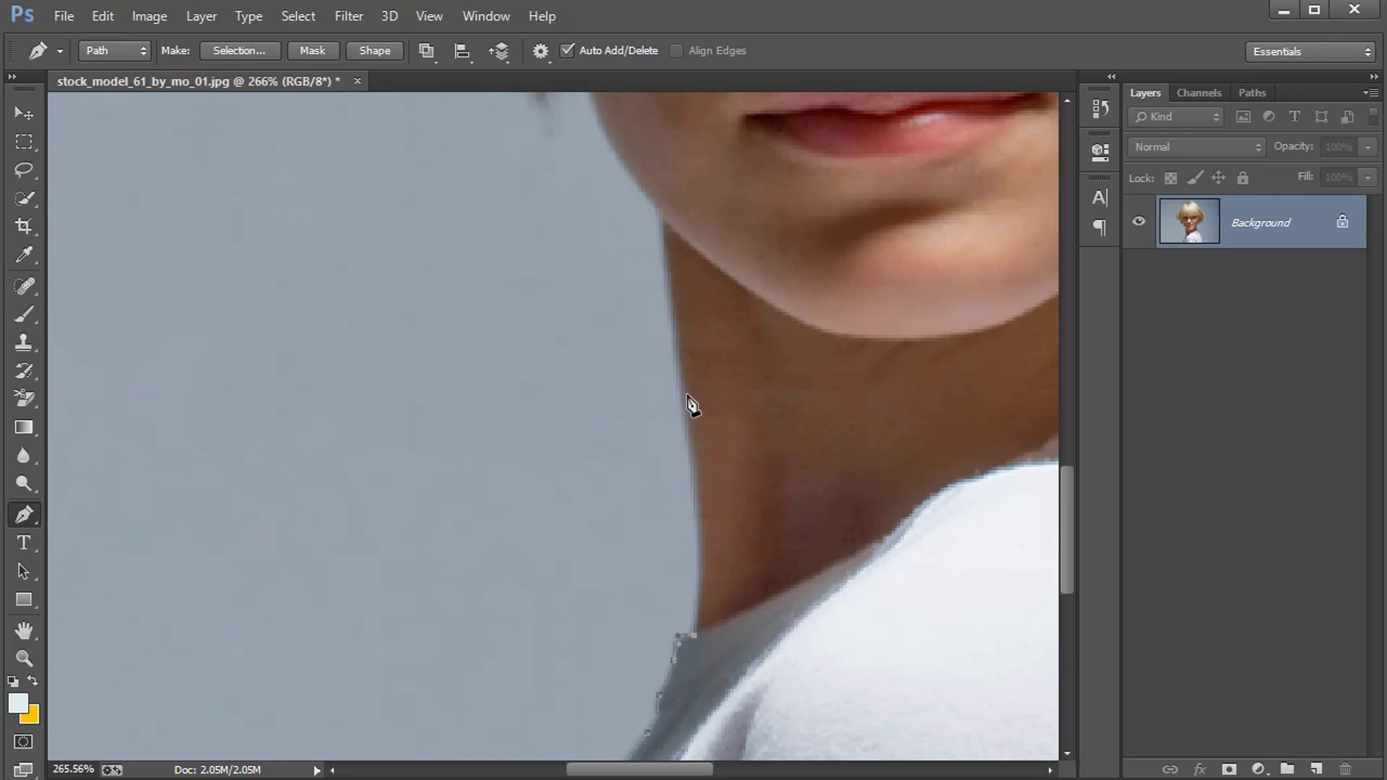
left_click_drag(688, 393, 666, 286)
left_click_drag(699, 497, 755, 492)
left_click_drag(705, 562, 708, 567)
left_click(659, 210)
Trace the left cheek and the first pointed hair strands beside the face with the path
left_click_drag(658, 211, 730, 611)
left_click_drag(652, 441, 639, 339)
left_click(652, 441, "alt")
left_click(623, 379)
left_click_drag(617, 511, 622, 549)
left_click(617, 511, "alt")
left_click_drag(523, 312, 504, 245)
left_click(523, 312, "alt")
left_click_drag(536, 486, 545, 526)
left_click_drag(497, 317, 491, 230)
Continue the path around the outer hair strands on the left, out to the farthest tip
left_click_drag(466, 320, 573, 523)
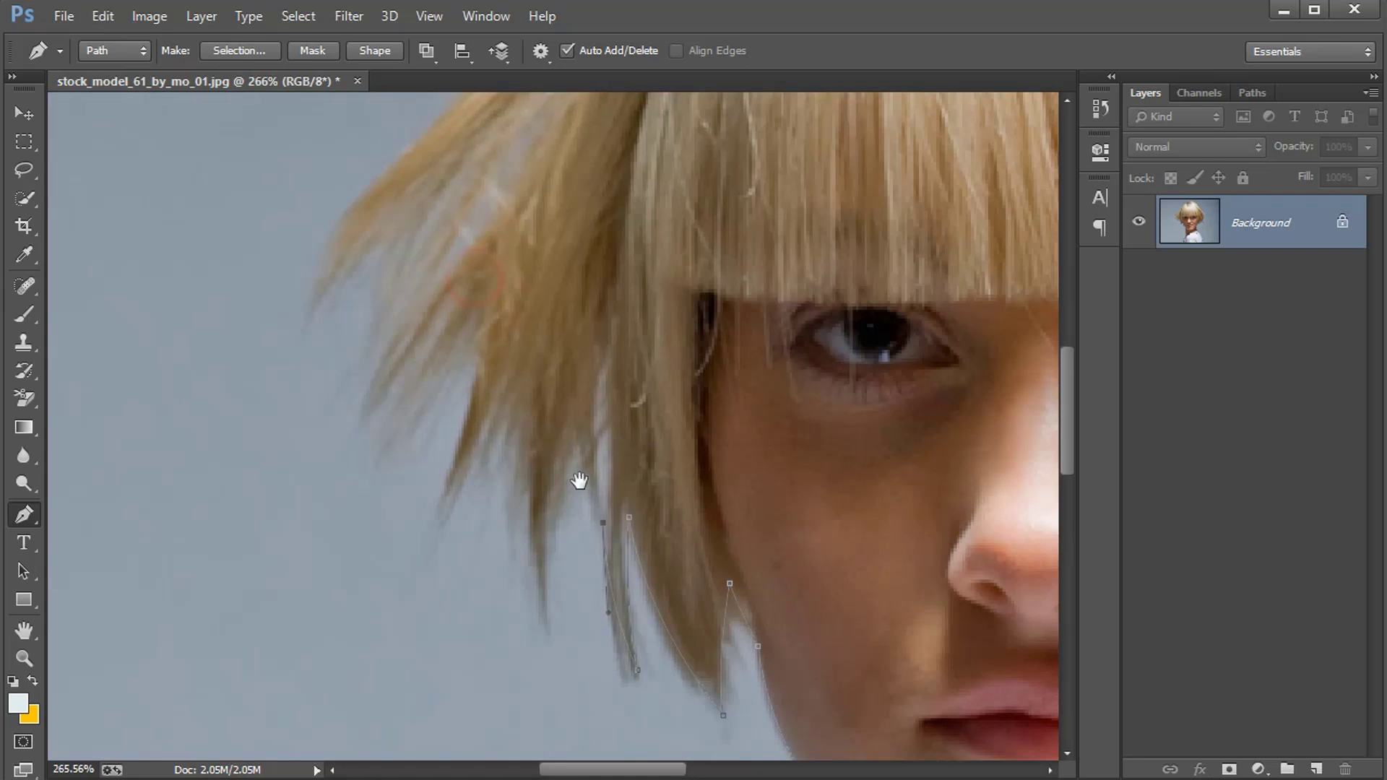
left_click(568, 430)
left_click_drag(545, 619, 561, 705)
left_click_drag(517, 454, 504, 365)
left_click_drag(514, 453, 620, 601)
left_click_drag(556, 702, 584, 466)
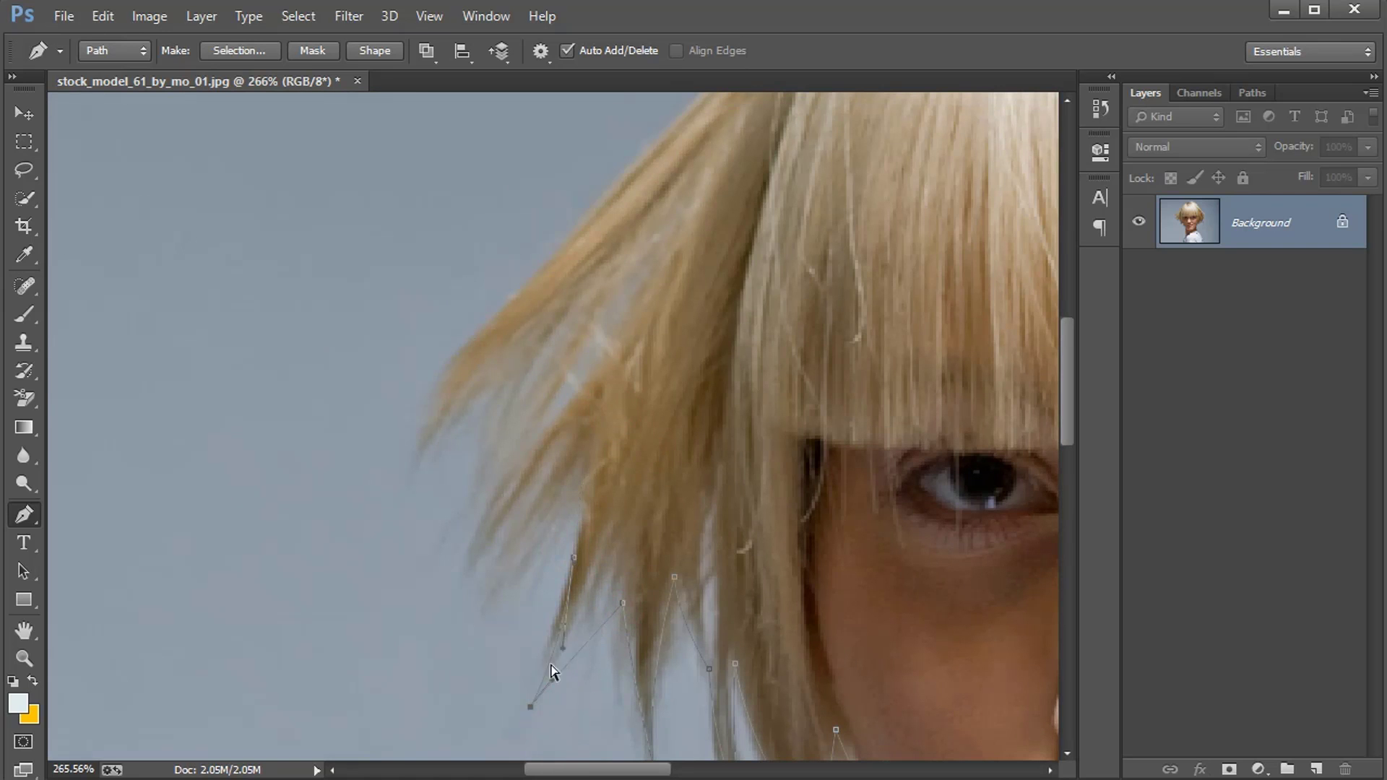
left_click(581, 496)
left_click_drag(508, 585, 476, 618)
left_click_drag(488, 448, 469, 375)
left_click_drag(405, 488, 393, 506)
left_click(440, 373)
Trace the upper hair outline from the left tips over the crown and onto the right side
left_click_drag(598, 394, 712, 596)
left_click_drag(662, 465, 689, 440)
left_click_drag(843, 257, 890, 210)
left_click_drag(889, 209, 398, 488)
left_click_drag(617, 286, 704, 255)
left_click_drag(872, 165, 616, 166)
left_click(502, 165, "alt")
left_click_drag(847, 377, 687, 443)
left_click(846, 377, "alt")
Continue the path down the right side of the hair around the outermost strand tips
left_click_drag(817, 523, 845, 551)
left_click_drag(654, 457, 670, 468)
left_click_drag(770, 624, 805, 672)
left_click_drag(804, 673, 725, 238)
left_click(691, 191, "alt")
left_click_drag(658, 367, 647, 477)
left_click_drag(582, 327, 550, 285)
left_click_drag(636, 528, 641, 653)
left_click(635, 528, "alt")
left_click_drag(575, 388, 542, 337)
Trace the lower hair strands on the right side with the path, ending at the jawline
left_click_drag(561, 532, 873, 470)
left_click(875, 467)
left_click(803, 377)
left_click(773, 505)
left_click(776, 371)
left_click_drag(725, 524, 702, 565)
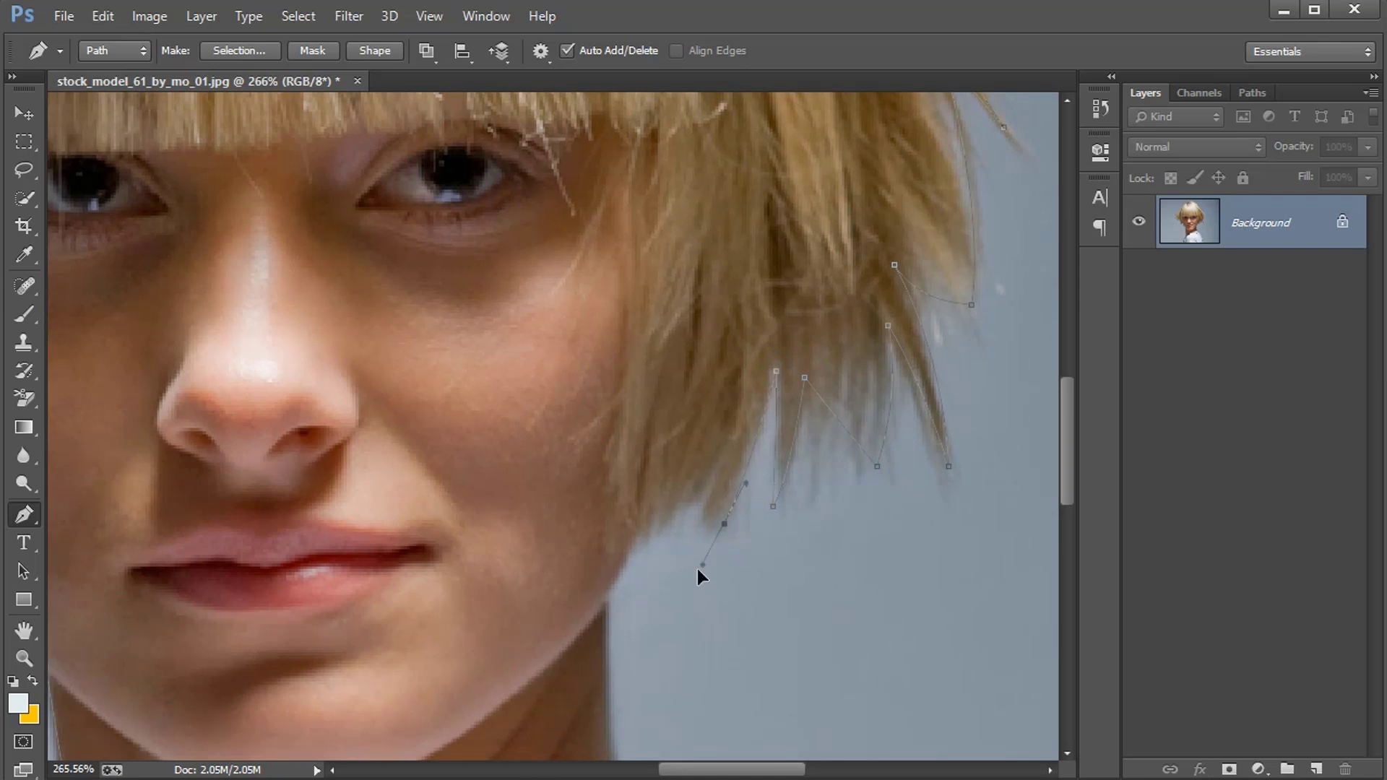
left_click(638, 539)
Continue the path down the right edge of the neck to the shirt collar
left_click_drag(606, 597, 713, 442)
left_click(712, 442)
left_click_drag(727, 633, 744, 666)
left_click_drag(668, 639, 531, 351)
left_click(590, 346, "alt")
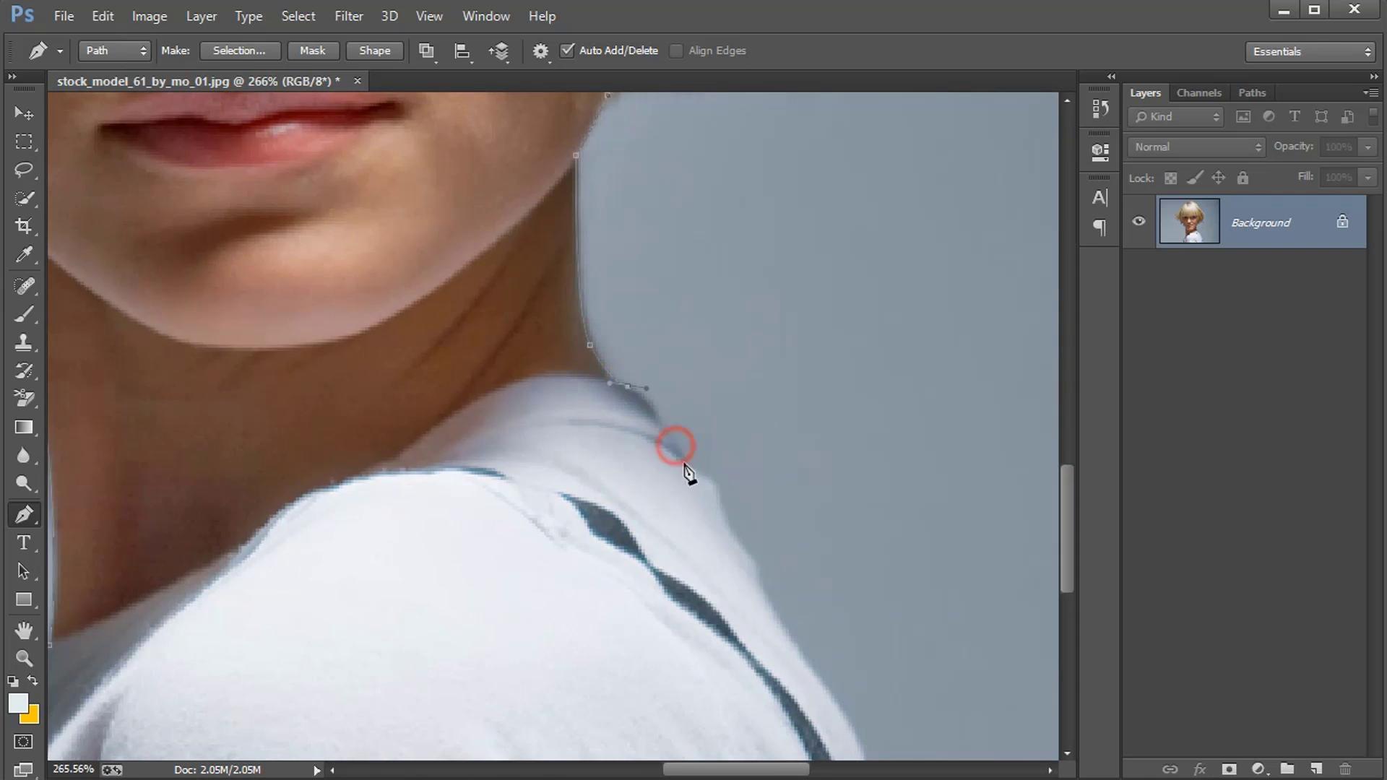
Trace the collar and right shoulder with the path down to the photo's lower edge
left_click(714, 483)
left_click_drag(751, 558, 764, 571)
left_click_drag(763, 571, 608, 362)
left_click(596, 349, "alt")
left_click_drag(648, 448, 688, 257)
left_click(648, 448, "alt")
left_click_drag(784, 502, 806, 656)
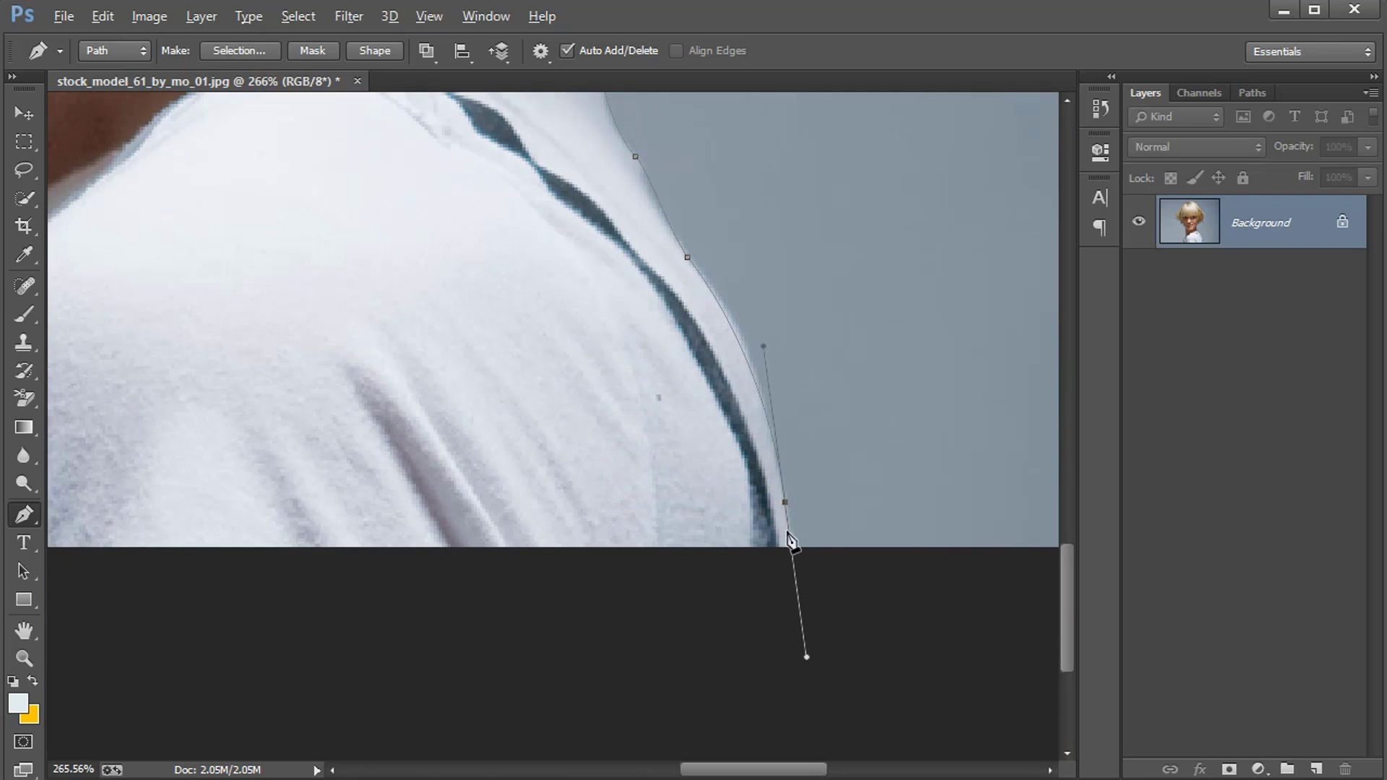
left_click(785, 502, "alt")
left_click_drag(792, 549, 794, 577)
left_click(792, 549, "alt")
Close the path along the photo's lower edge back to its starting point
left_click_drag(176, 487, 635, 489)
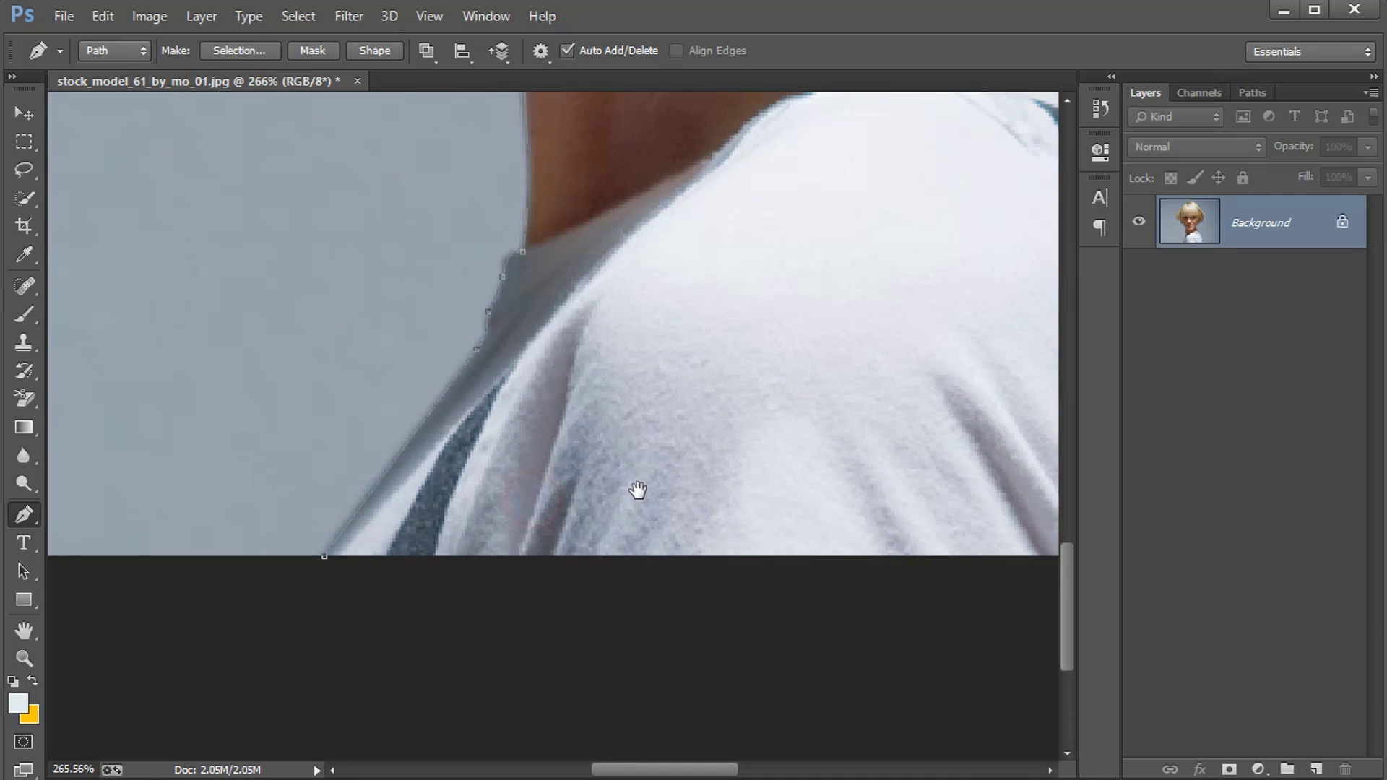
left_click(449, 557)
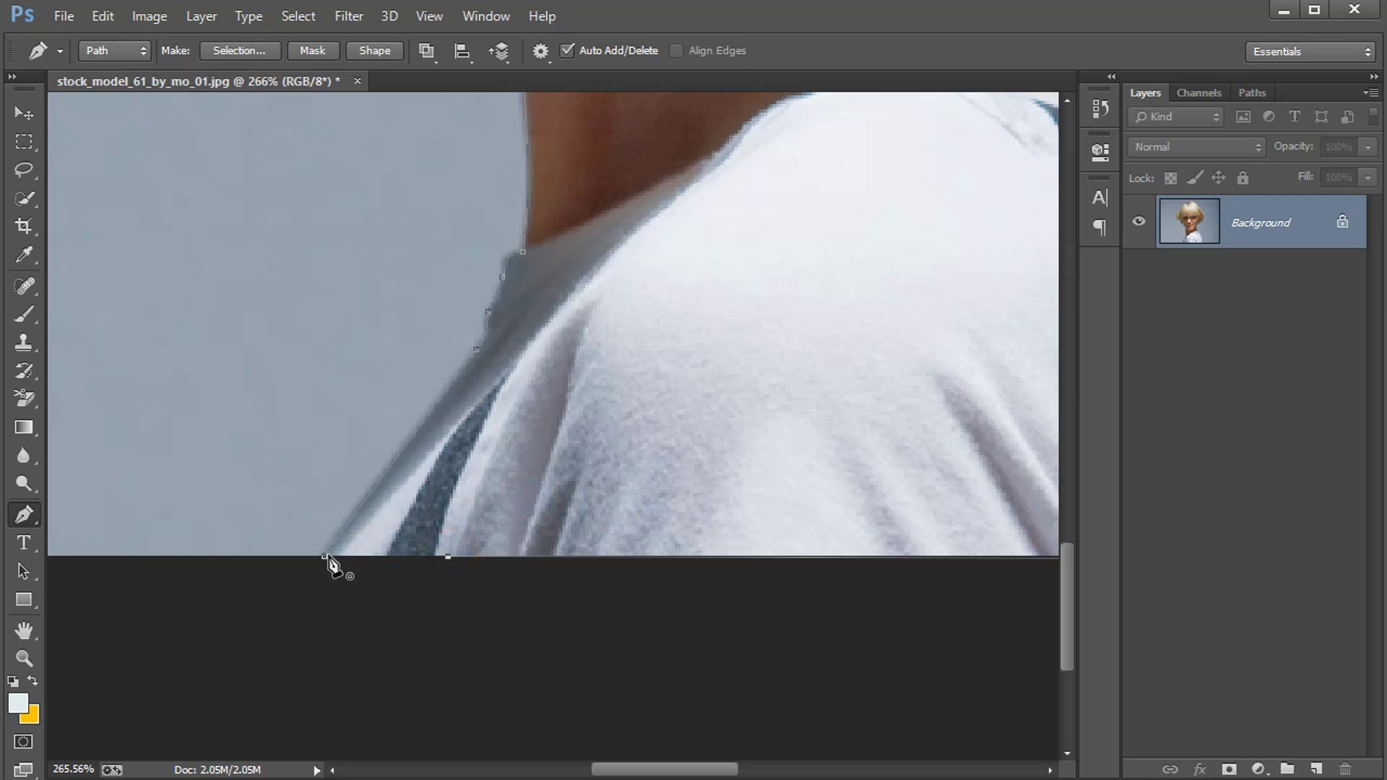
left_click(324, 558)
Convert the path to a new anti-aliased selection with 0 px feather and add a layer mask from it
key("ctrl+0")
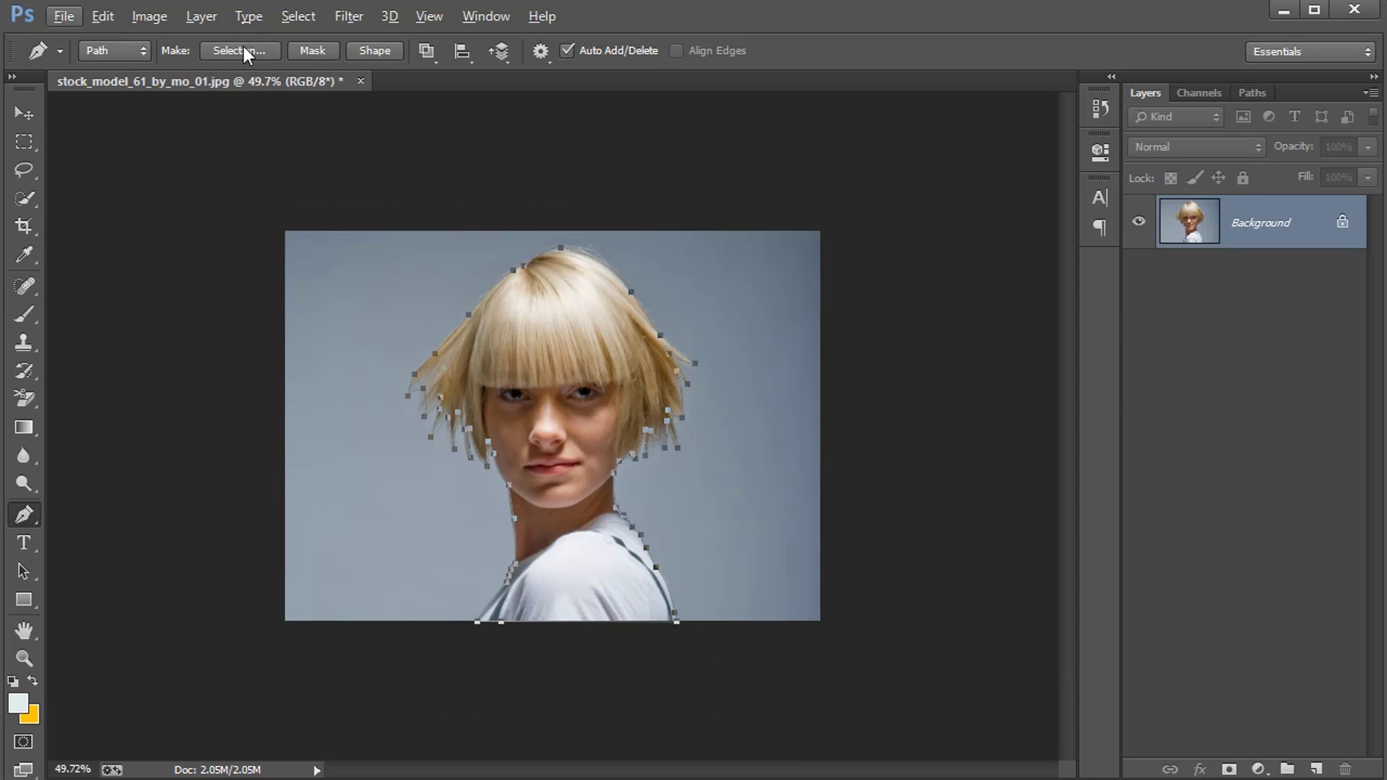
left_click(265, 48)
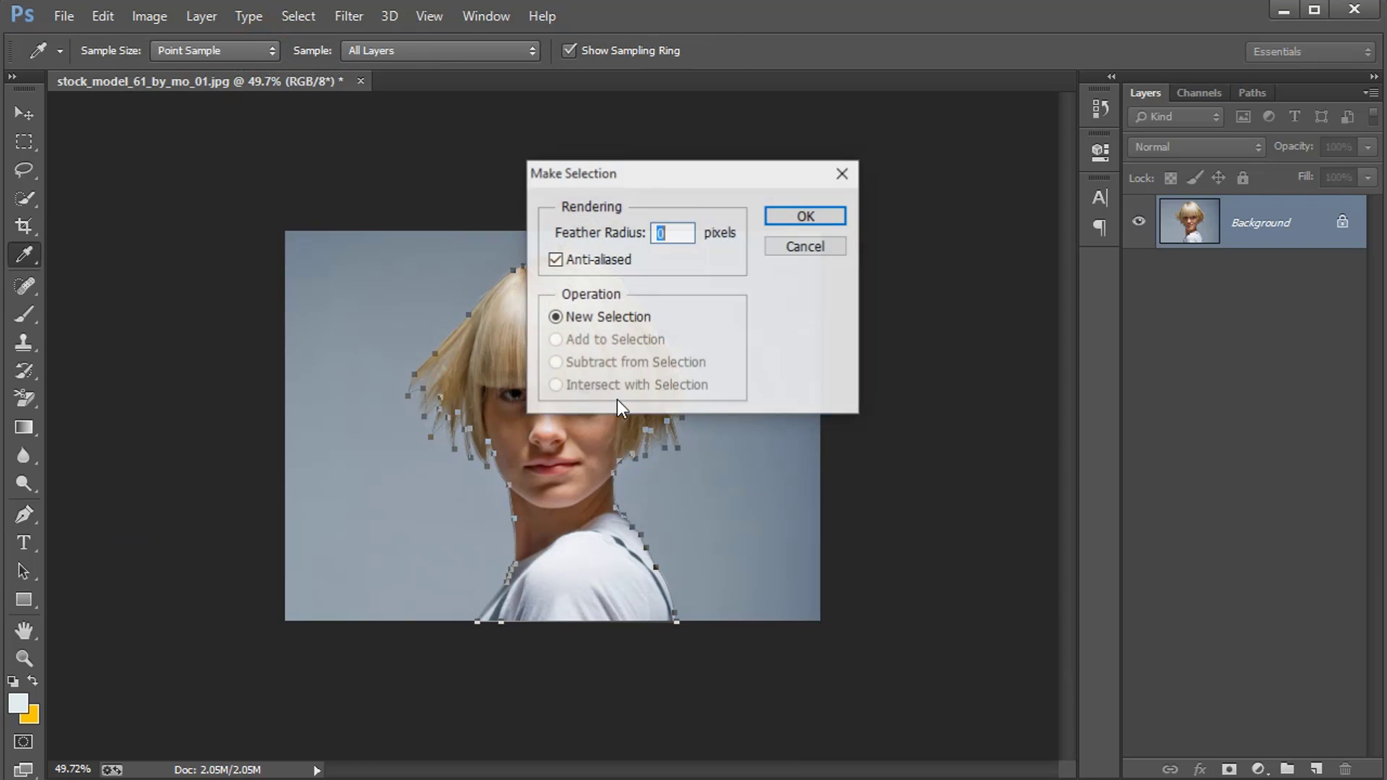
left_click(800, 211)
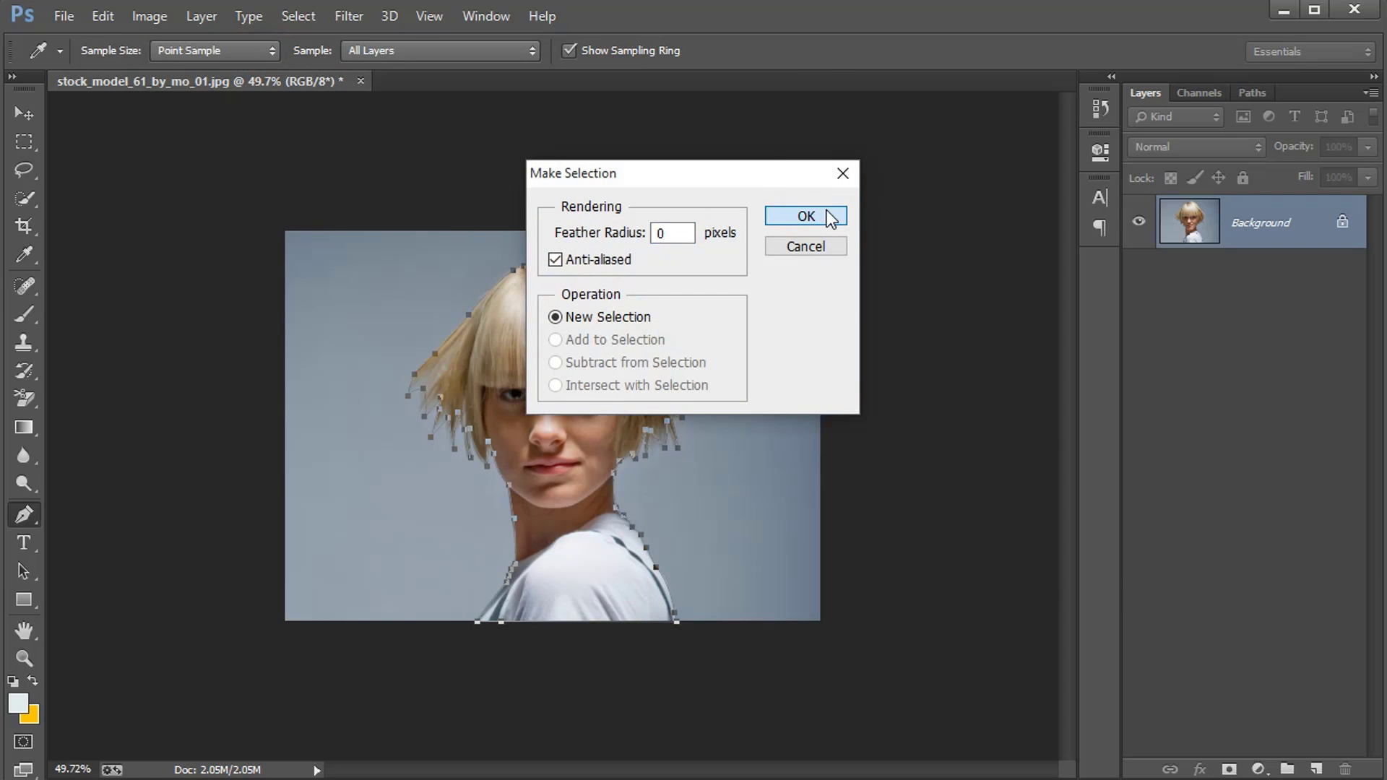
left_click(1228, 770)
Check the cutout's hair edges and open Refine Mask for the portrait's layer mask
left_click(24, 113)
scroll(492, 360, "up", 4)
scroll(759, 418, "up", 5)
scroll(780, 359, "down", 5)
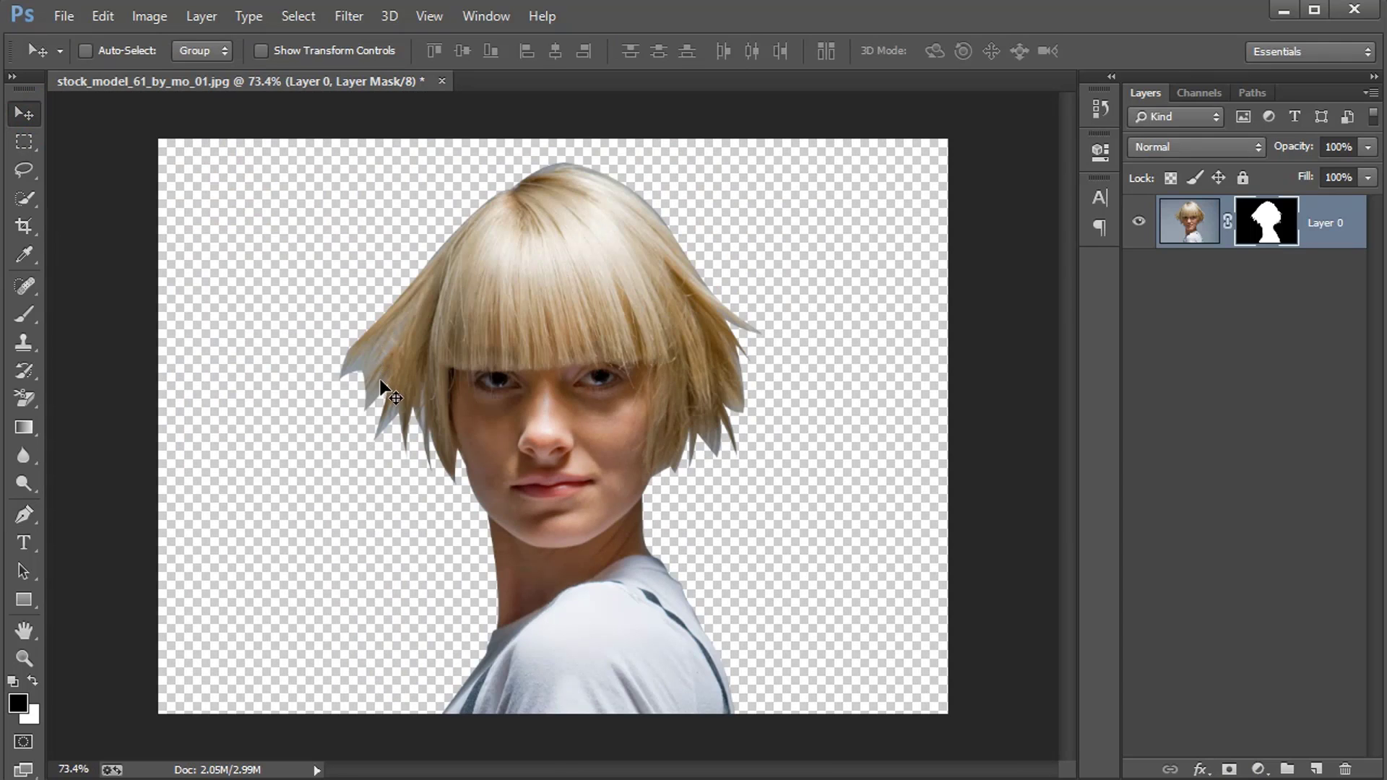
scroll(751, 429, "up", 5)
scroll(751, 427, "down", 5)
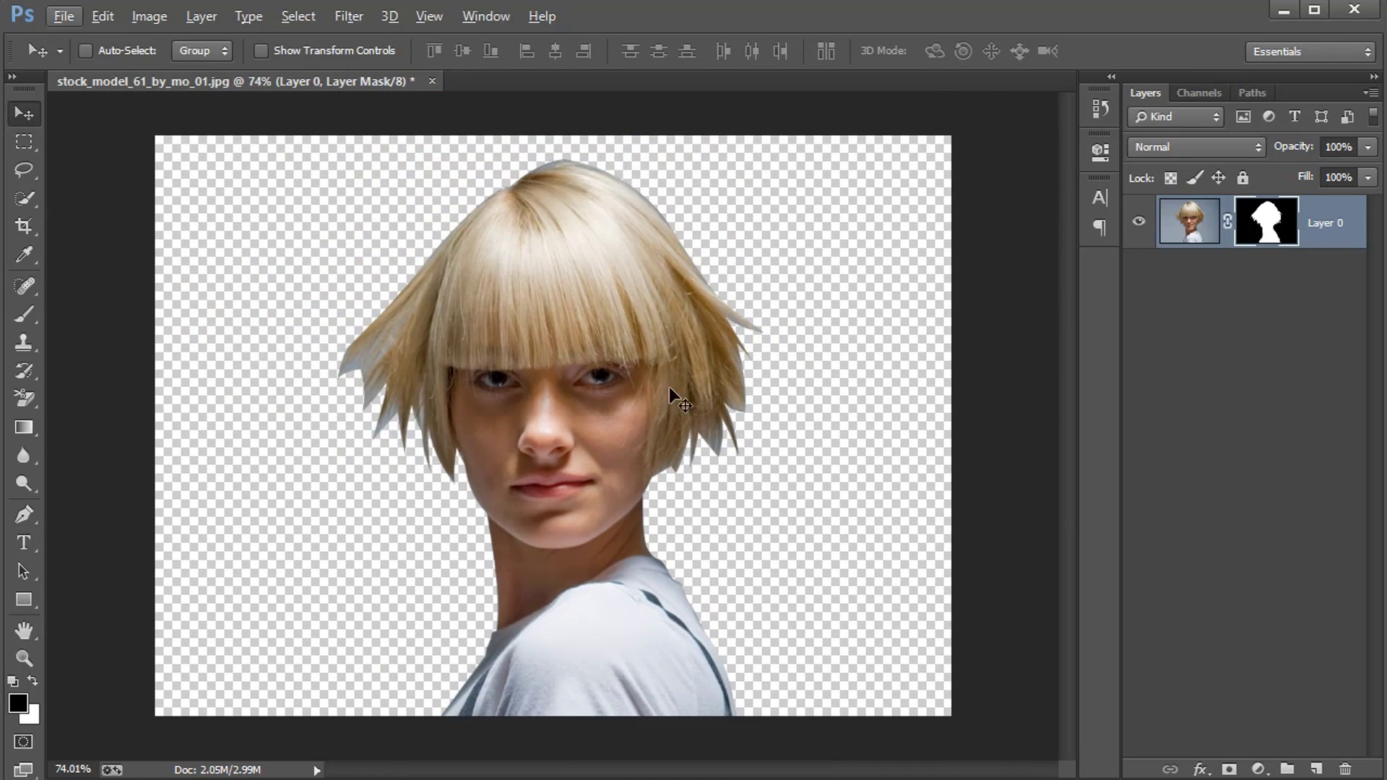
right_click(1279, 228)
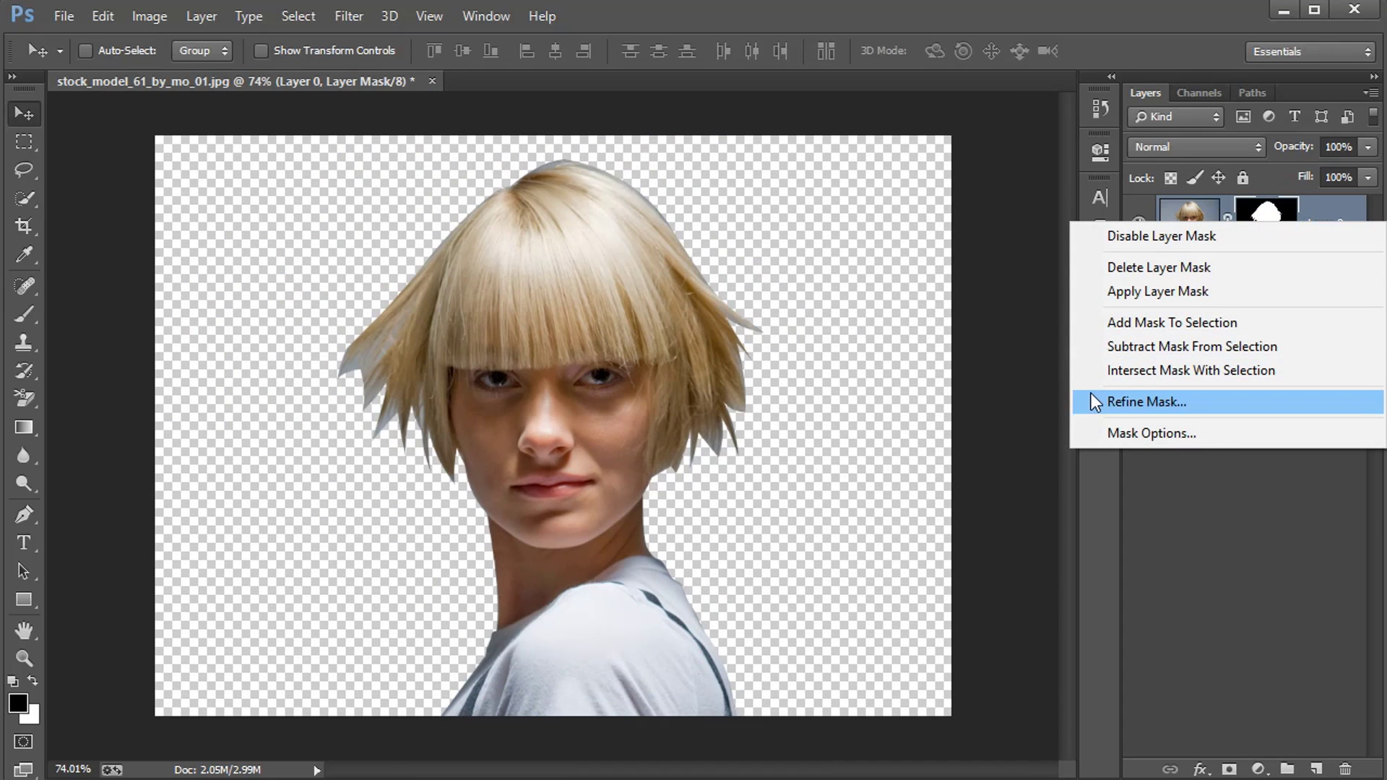
left_click(1163, 403)
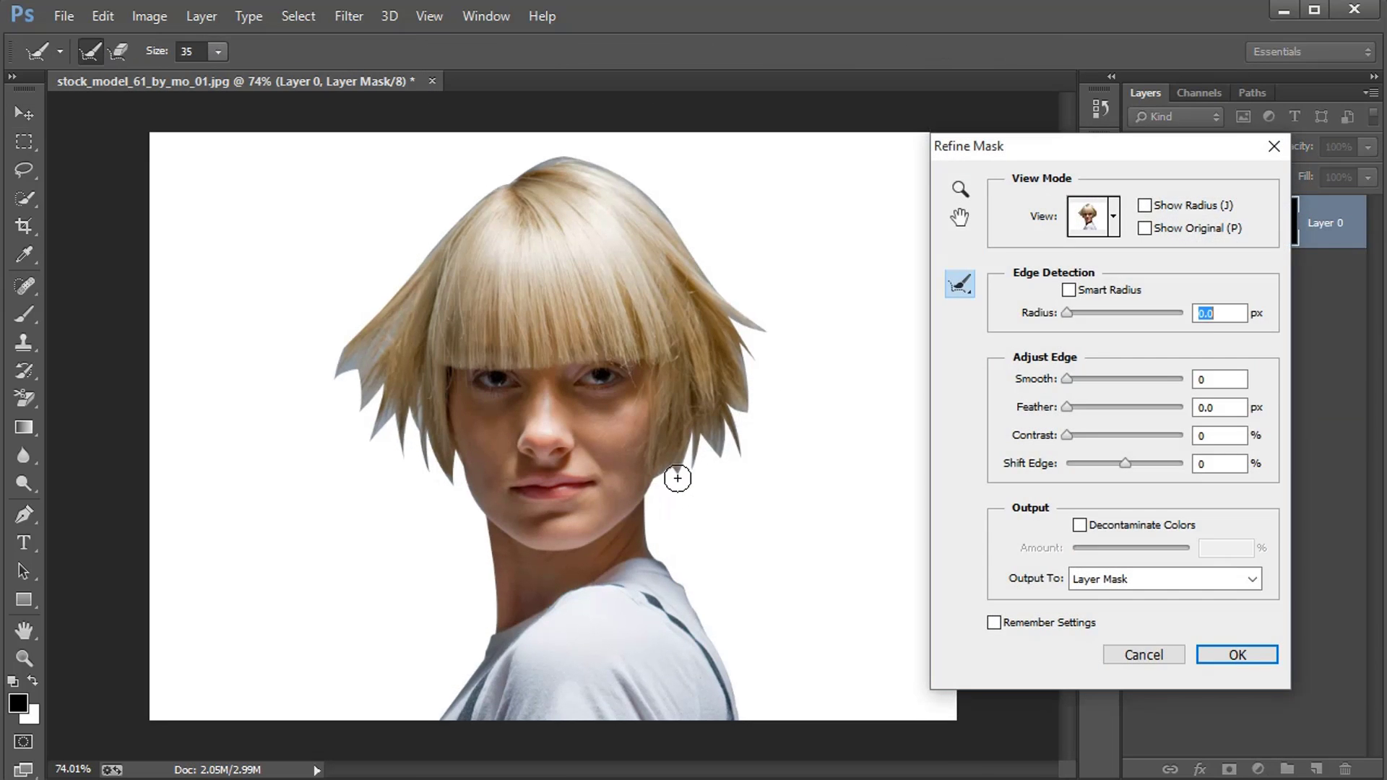
Brush around the hair edges with the size 35 Refine Radius brush to recover the fine strands
scroll(678, 478, "up", 3)
key("space")
mouse_move(943, 574)
left_mouse_down()
mouse_move(526, 565)
mouse_move(508, 585)
mouse_move(693, 393)
mouse_move(761, 381)
left_mouse_up()
key("space")
mouse_move(760, 268)
left_mouse_down()
mouse_move(804, 600)
mouse_move(752, 380)
mouse_move(714, 372)
left_mouse_up()
key("space")
left_click_drag(625, 271, 777, 495)
mouse_move(777, 496)
left_mouse_down()
mouse_move(585, 284)
mouse_move(366, 289)
mouse_move(692, 201)
left_mouse_up()
key("space")
mouse_move(692, 183)
left_mouse_down()
mouse_move(572, 255)
mouse_move(387, 424)
left_mouse_up()
scroll(397, 418, "down", 3)
mouse_move(437, 269)
left_mouse_down()
mouse_move(377, 368)
mouse_move(387, 432)
mouse_move(434, 457)
mouse_move(424, 433)
left_mouse_up()
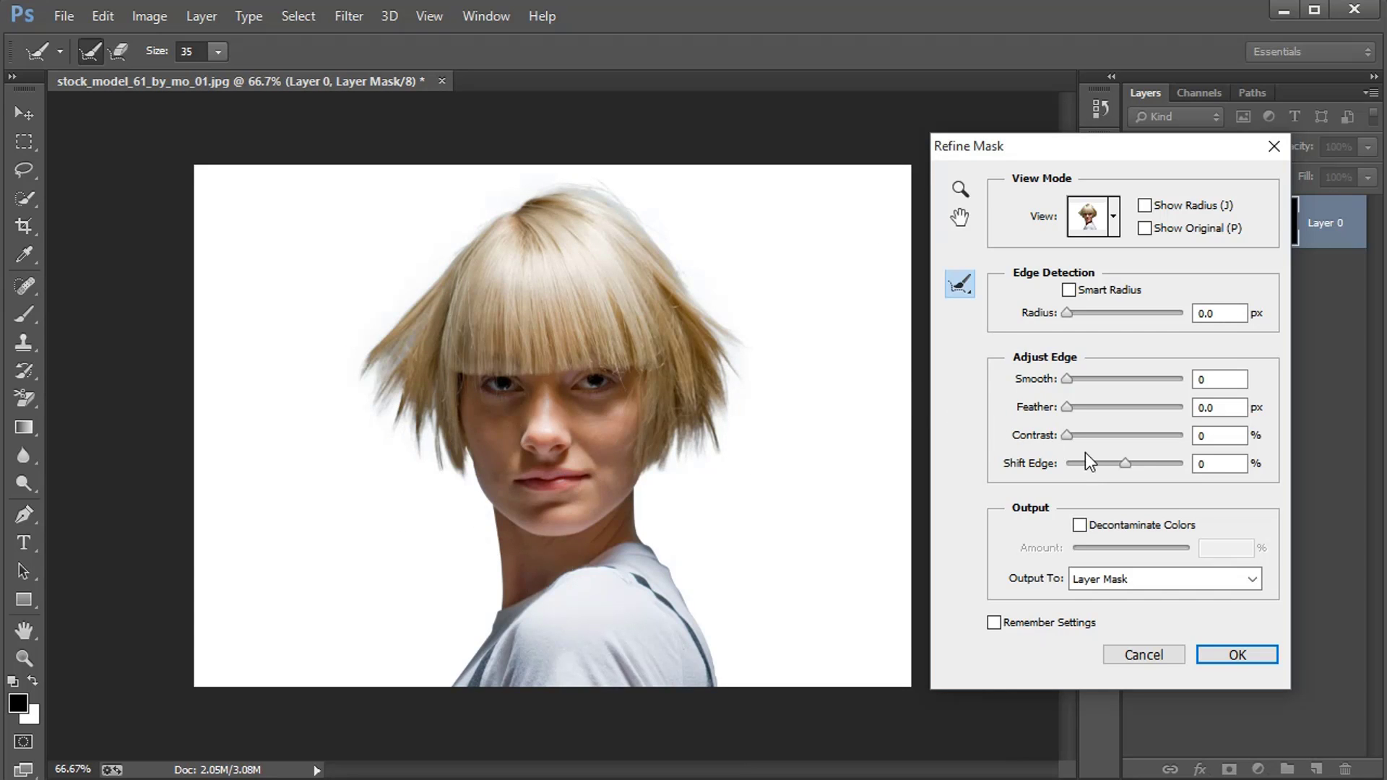
Set the mask's Contrast to 7% and Shift Edge to -3%, and apply the refinement to the layer mask
left_click(1068, 436)
left_click_drag(1129, 466, 1124, 467)
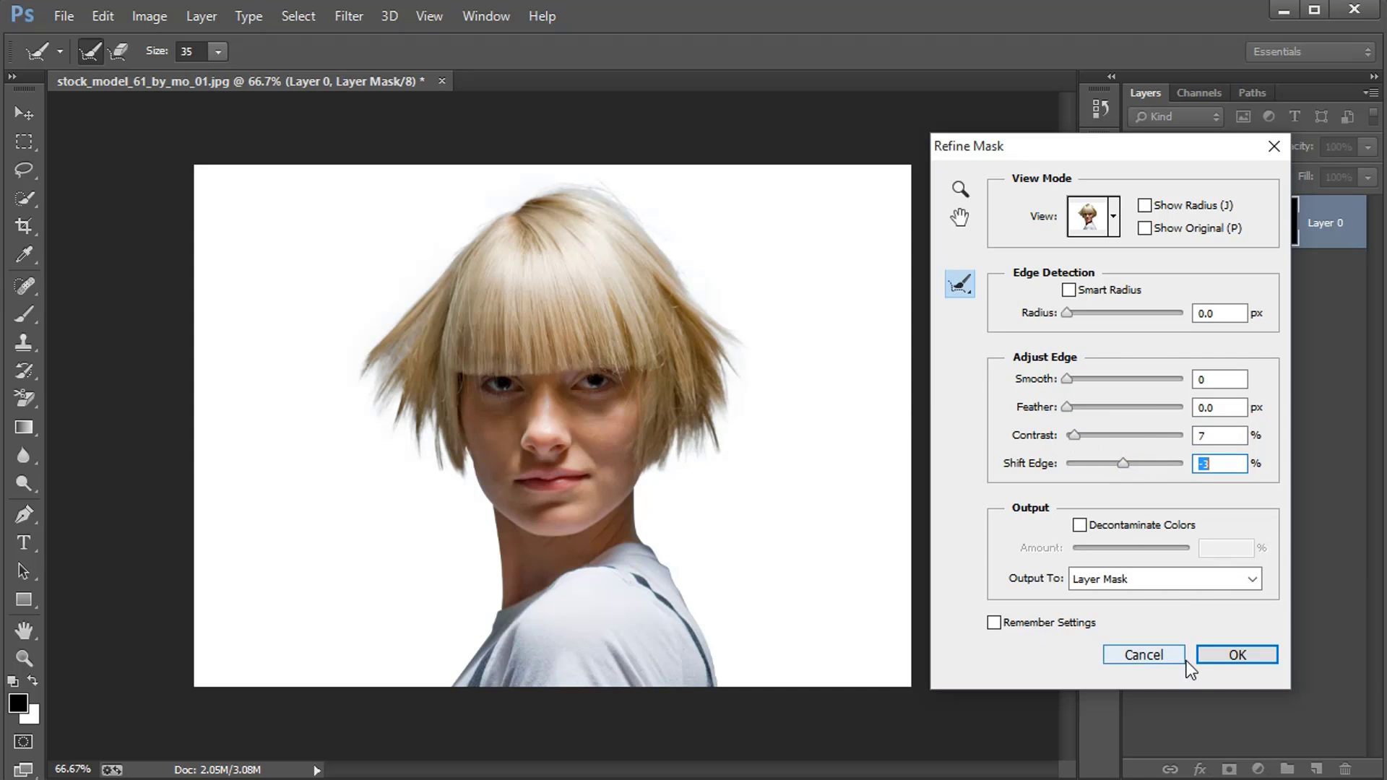
left_click(1228, 653)
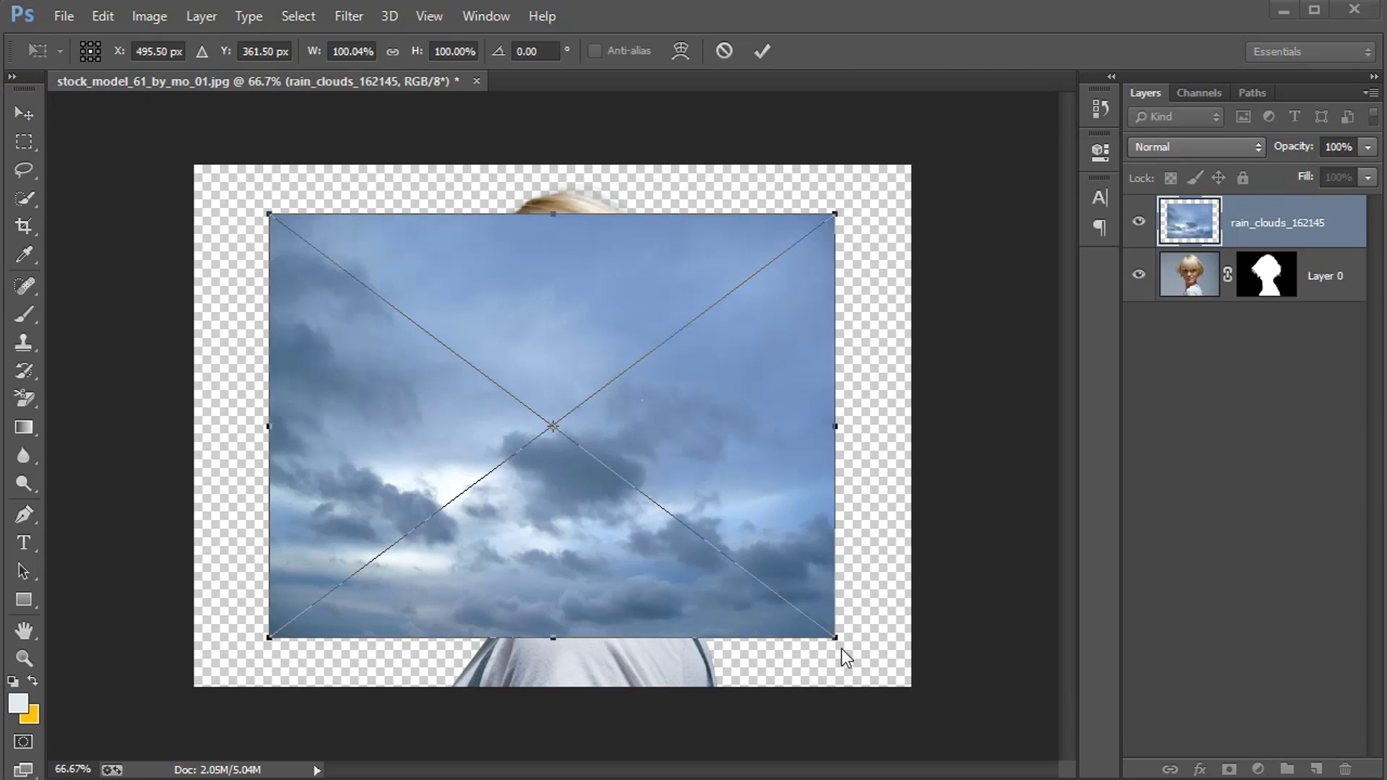
Scale the placed rain_clouds_162145 image to cover the whole canvas and move its layer beneath the portrait layer
left_click_drag(836, 638, 944, 719)
left_click(763, 52)
left_click_drag(1292, 224, 1299, 303)
Rasterize the rain_clouds_162145 layer and soften it with a strong Gaussian Blur
right_click(1300, 279)
left_click(1094, 332)
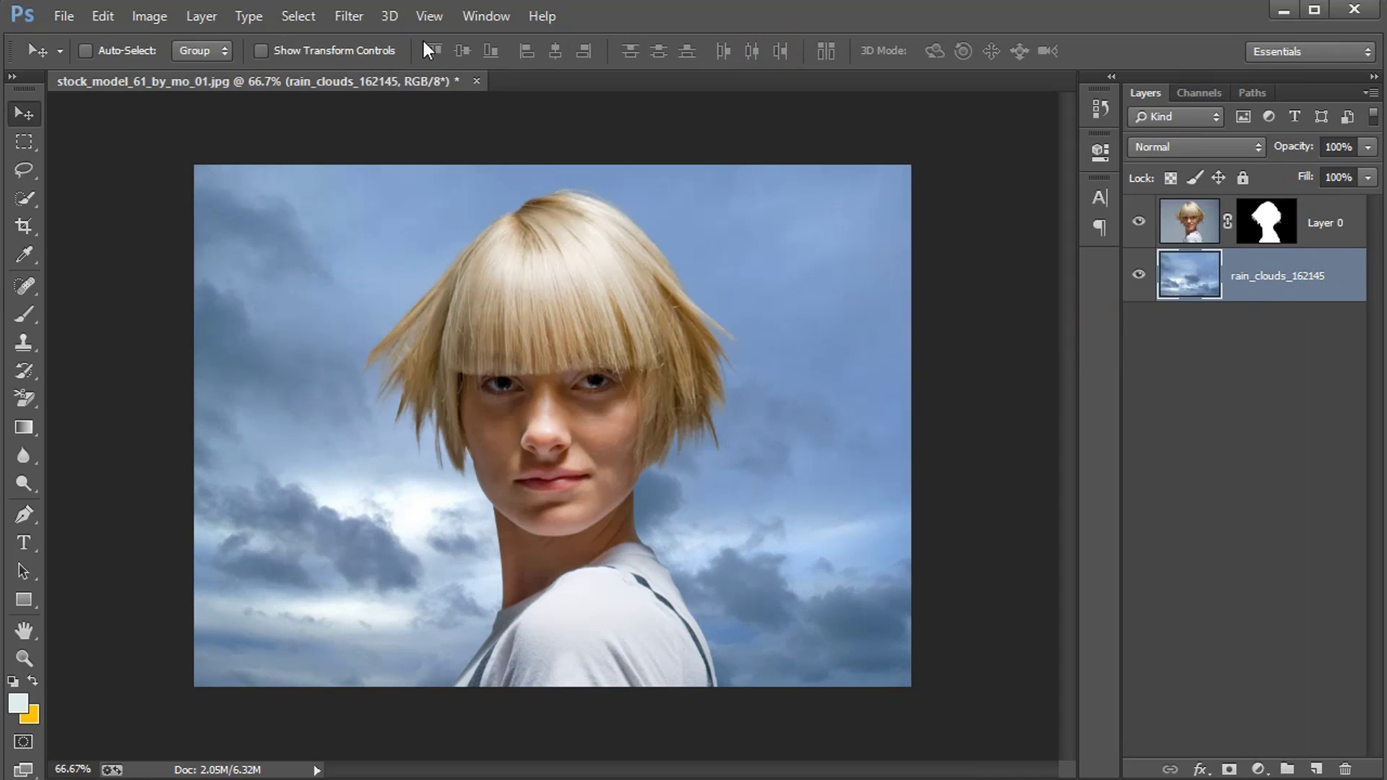
left_click(349, 16)
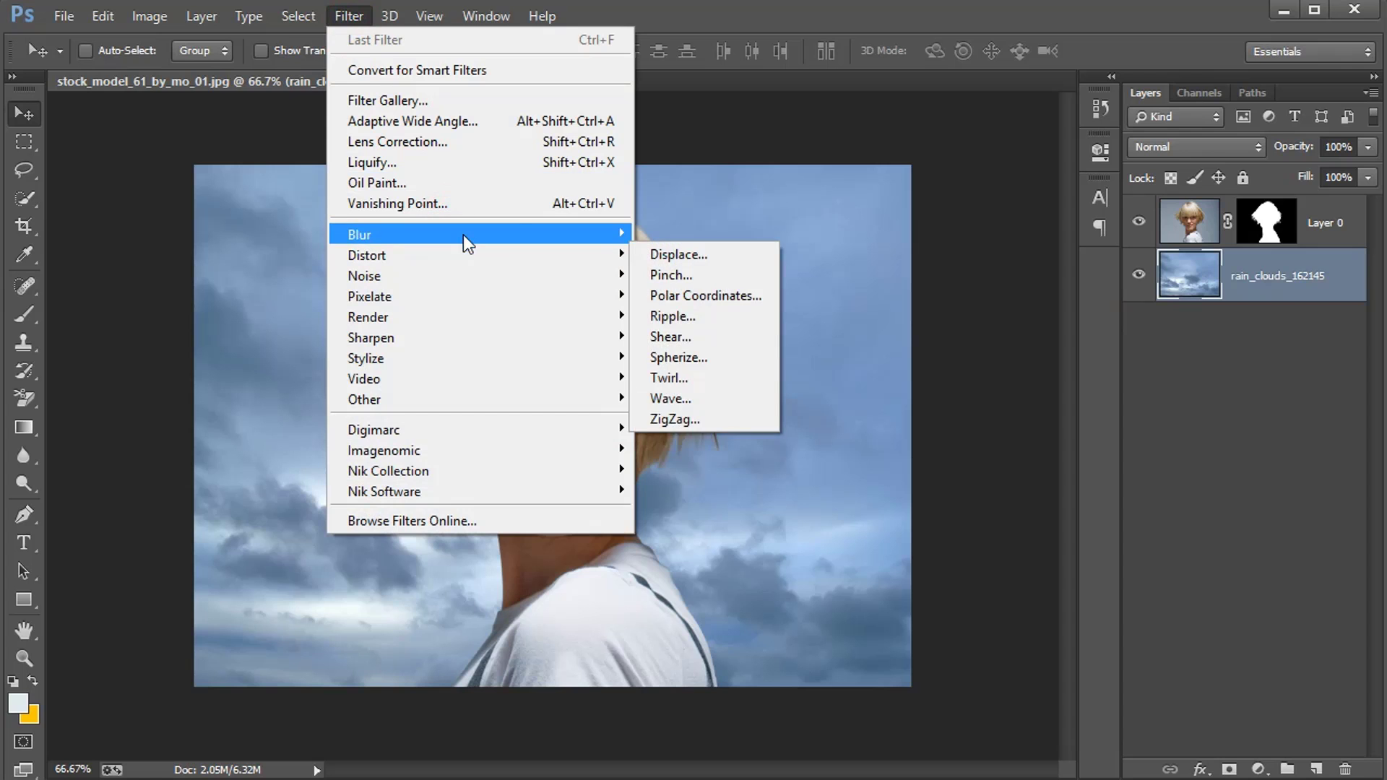
mouse_move(463, 236)
left_click(739, 395)
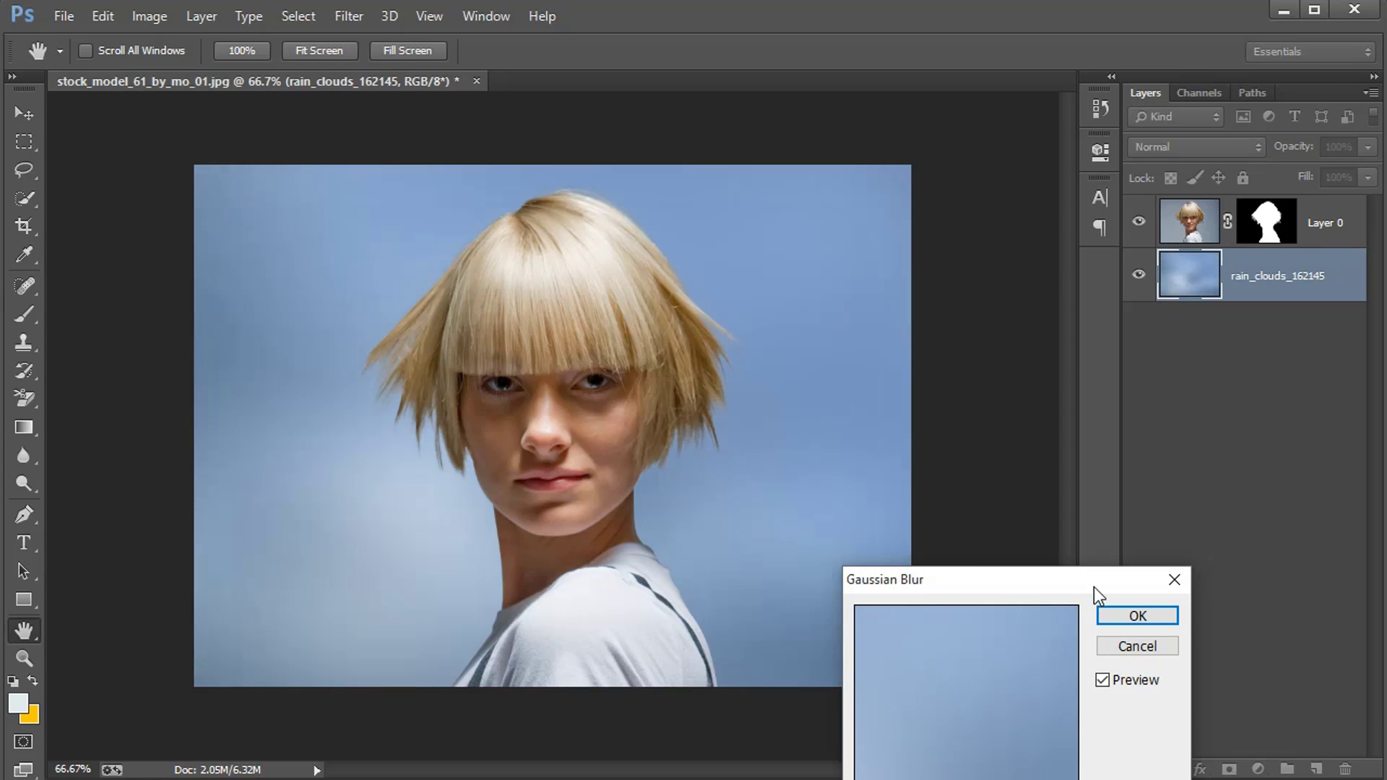
left_click(1132, 615)
key("v")
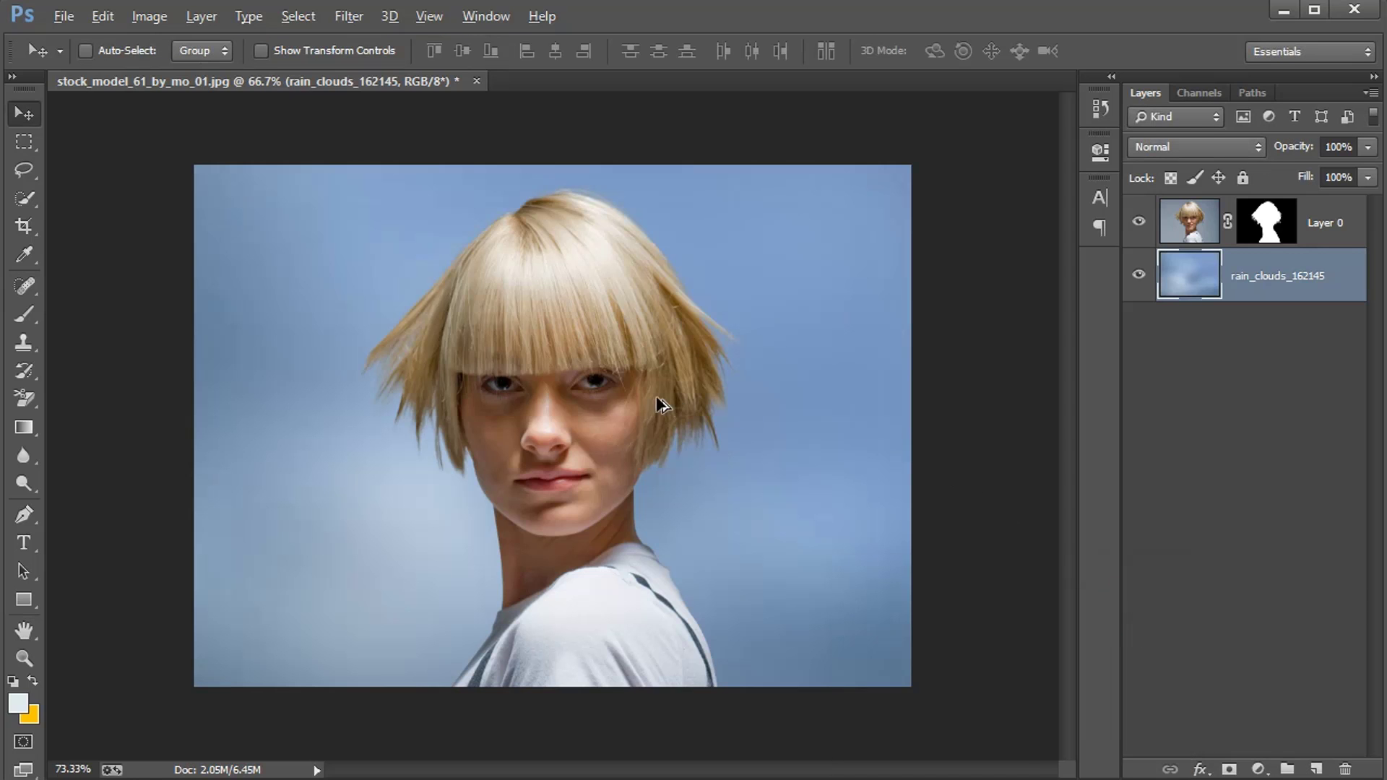
key("alt")
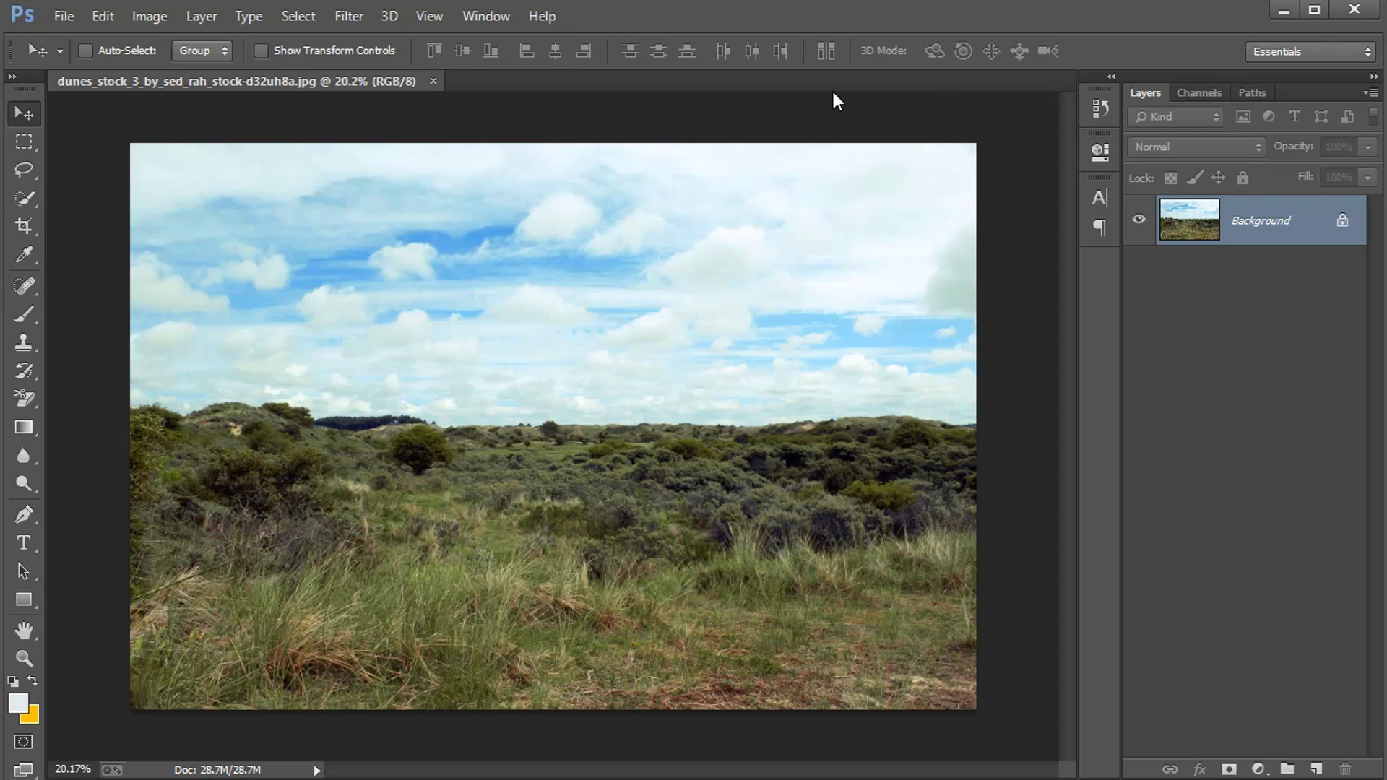
Select the entire sky above the dunes using the Quick Selection tool with brush size 60
left_click(18, 200)
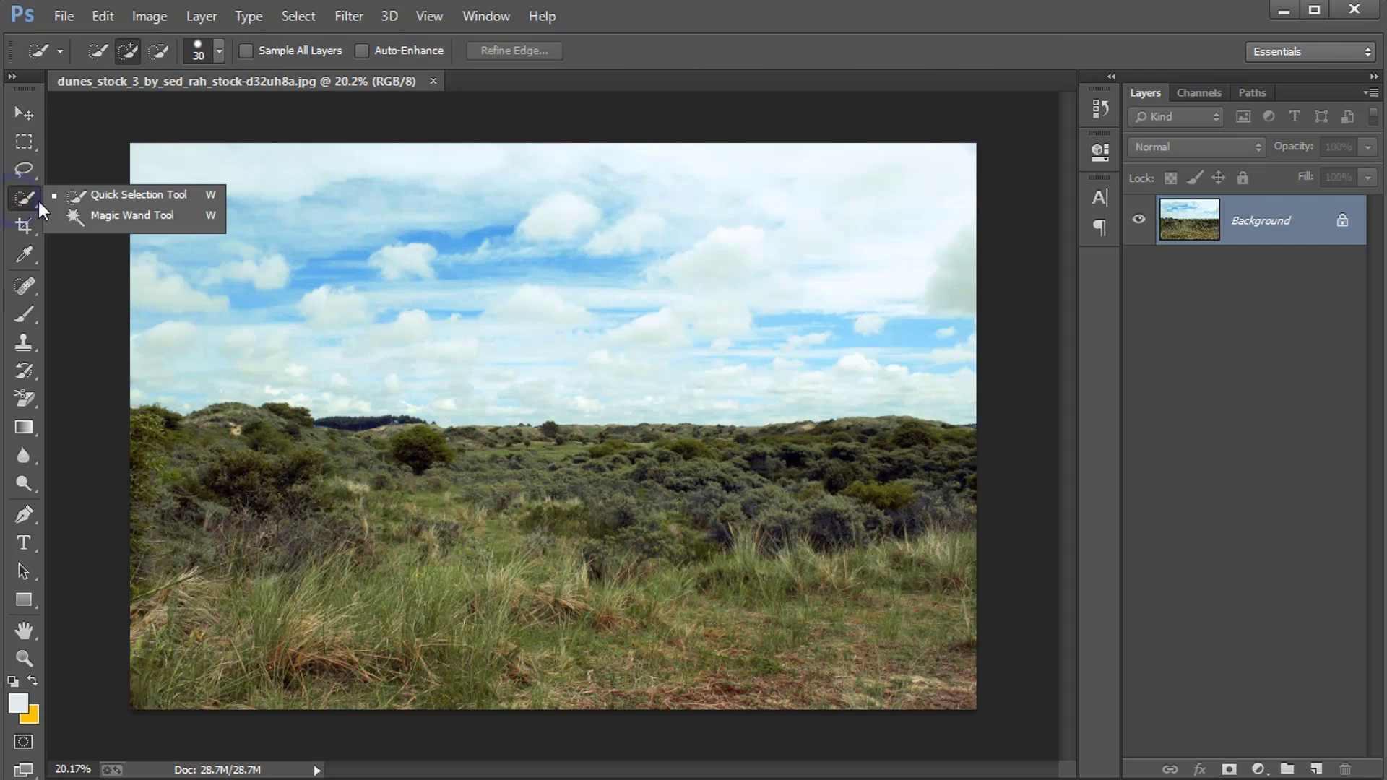
left_click(150, 196)
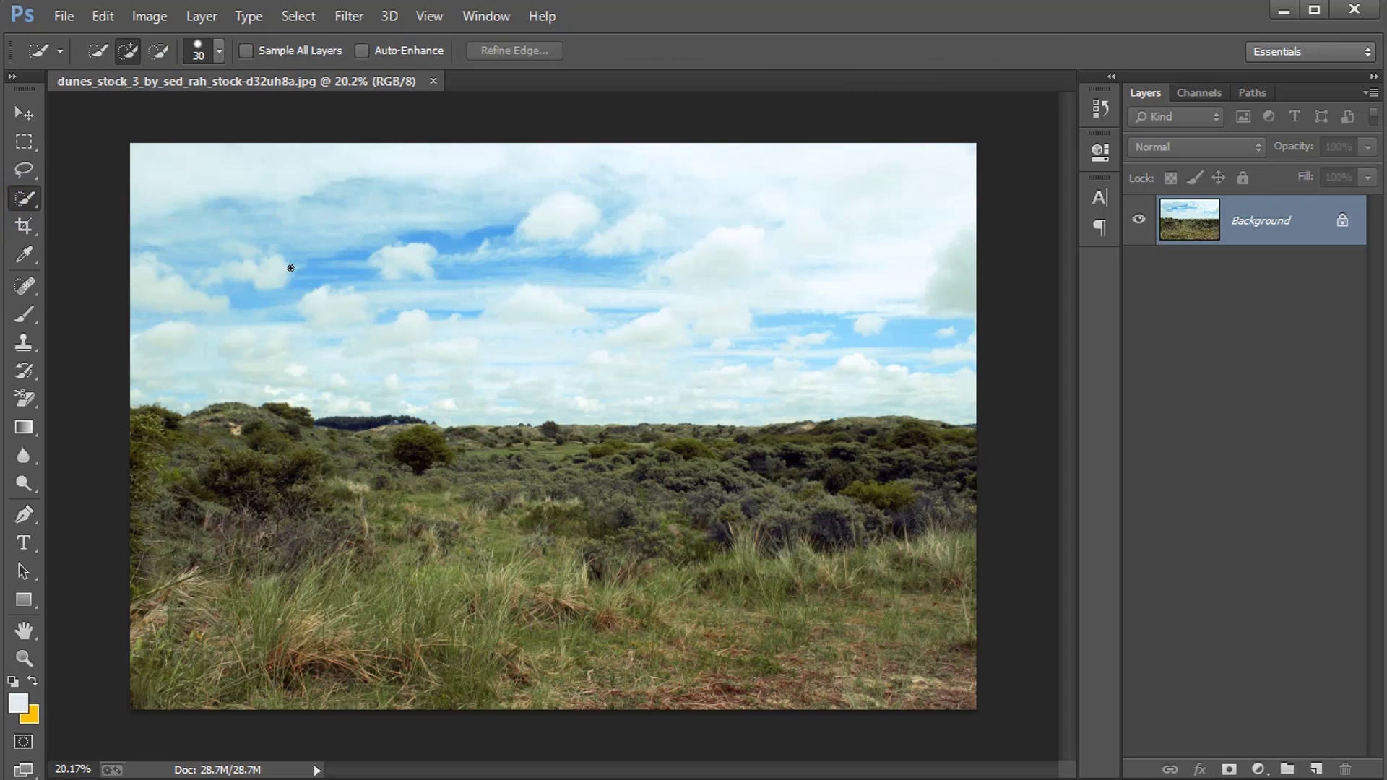
key("bracketright")
left_click_drag(192, 289, 619, 288)
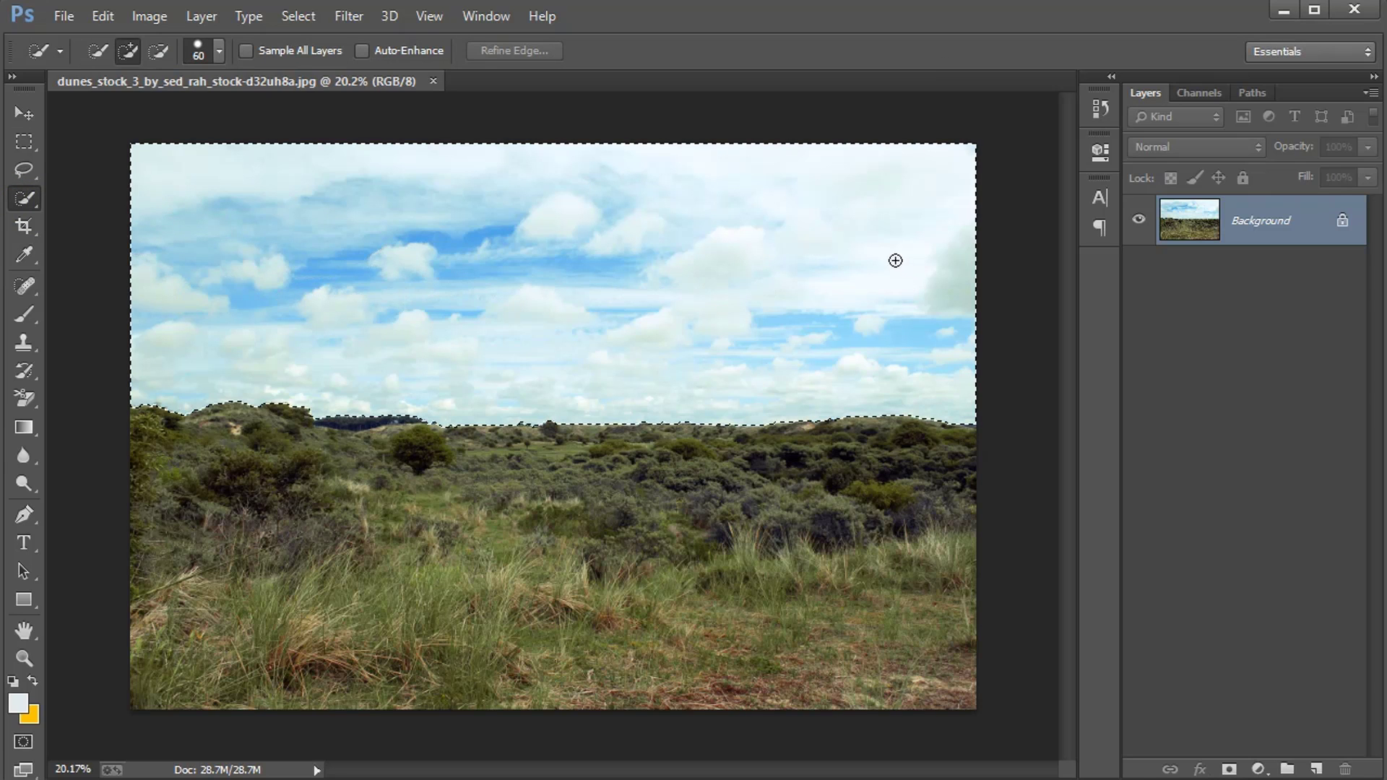
mouse_move(498, 246)
left_mouse_down()
mouse_move(486, 401)
mouse_move(466, 407)
left_mouse_up()
Add a layer mask from the sky selection and invert the mask to hide the sky
scroll(448, 412, "up", 5)
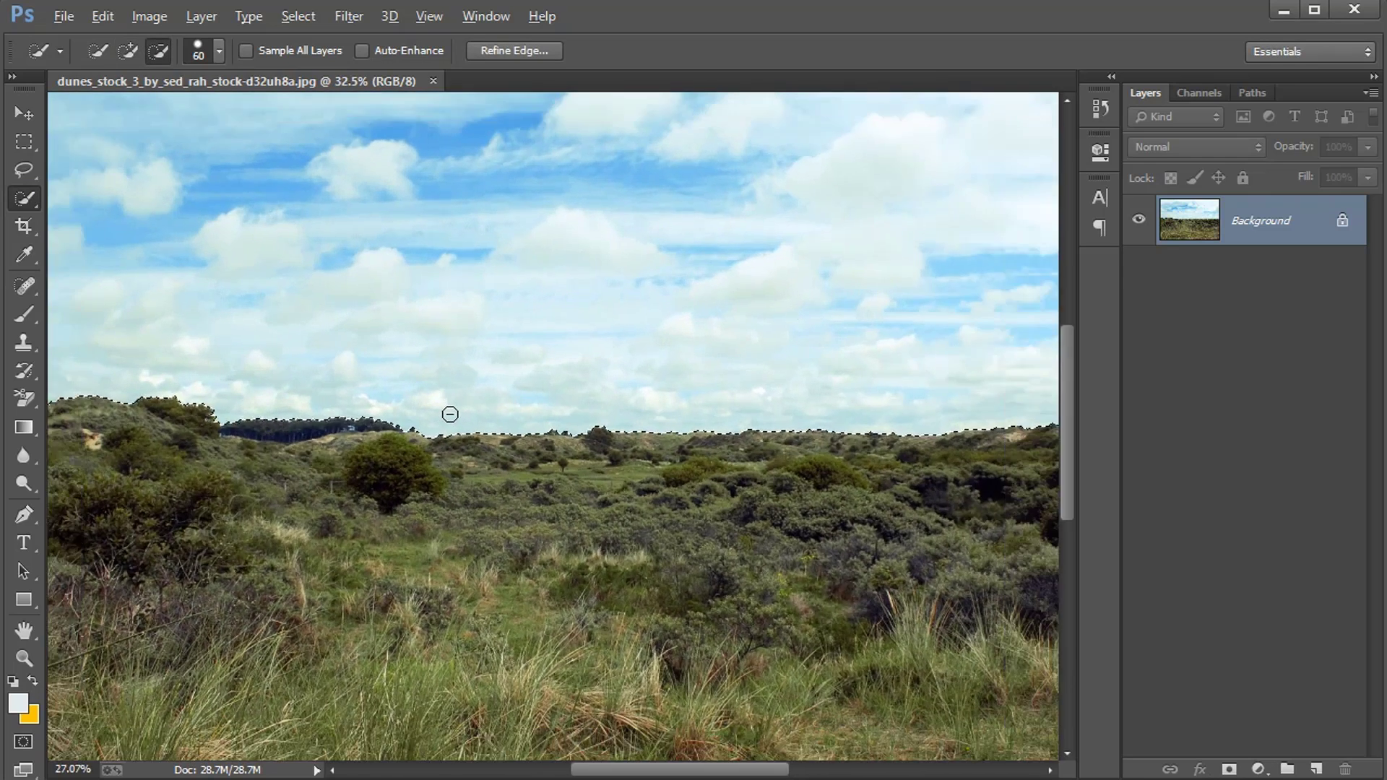
scroll(448, 412, "down", 5)
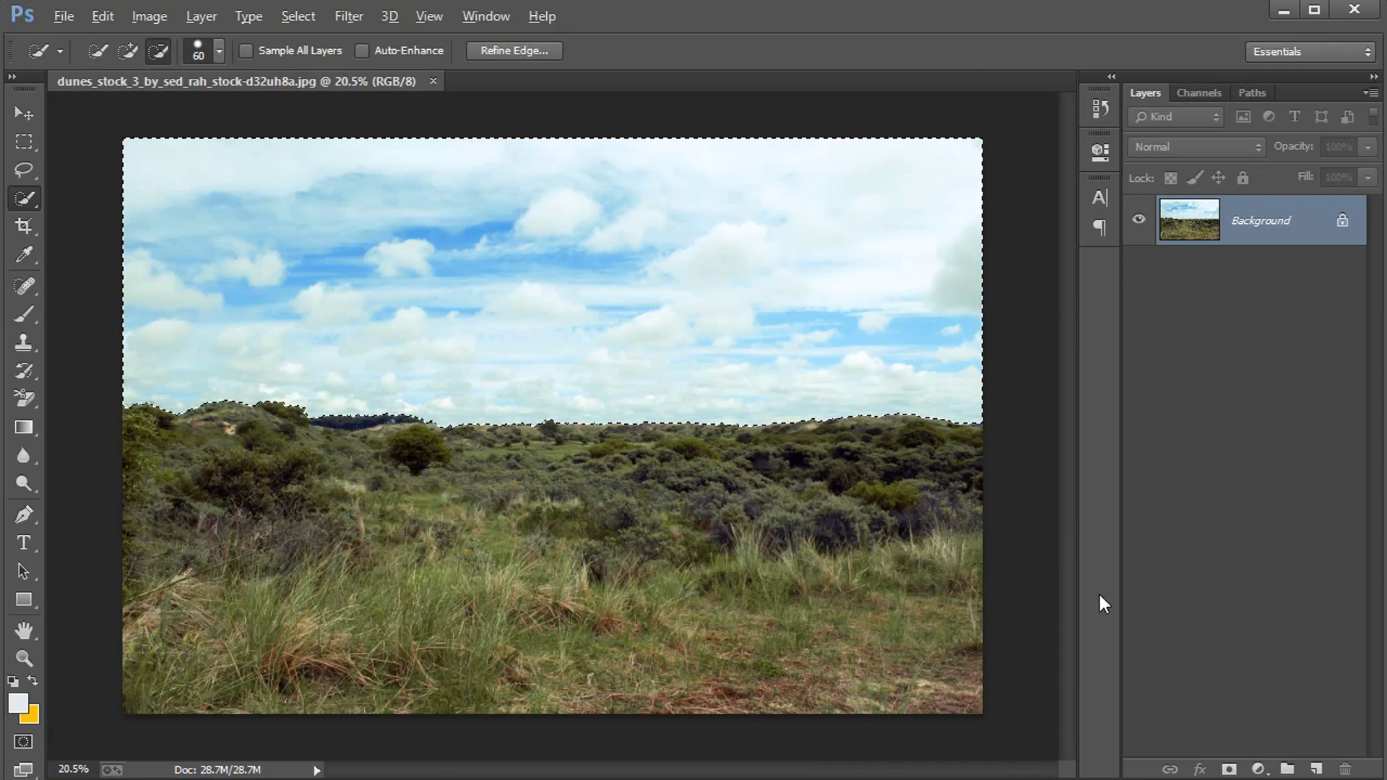
left_click(1228, 768)
key("ctrl+i")
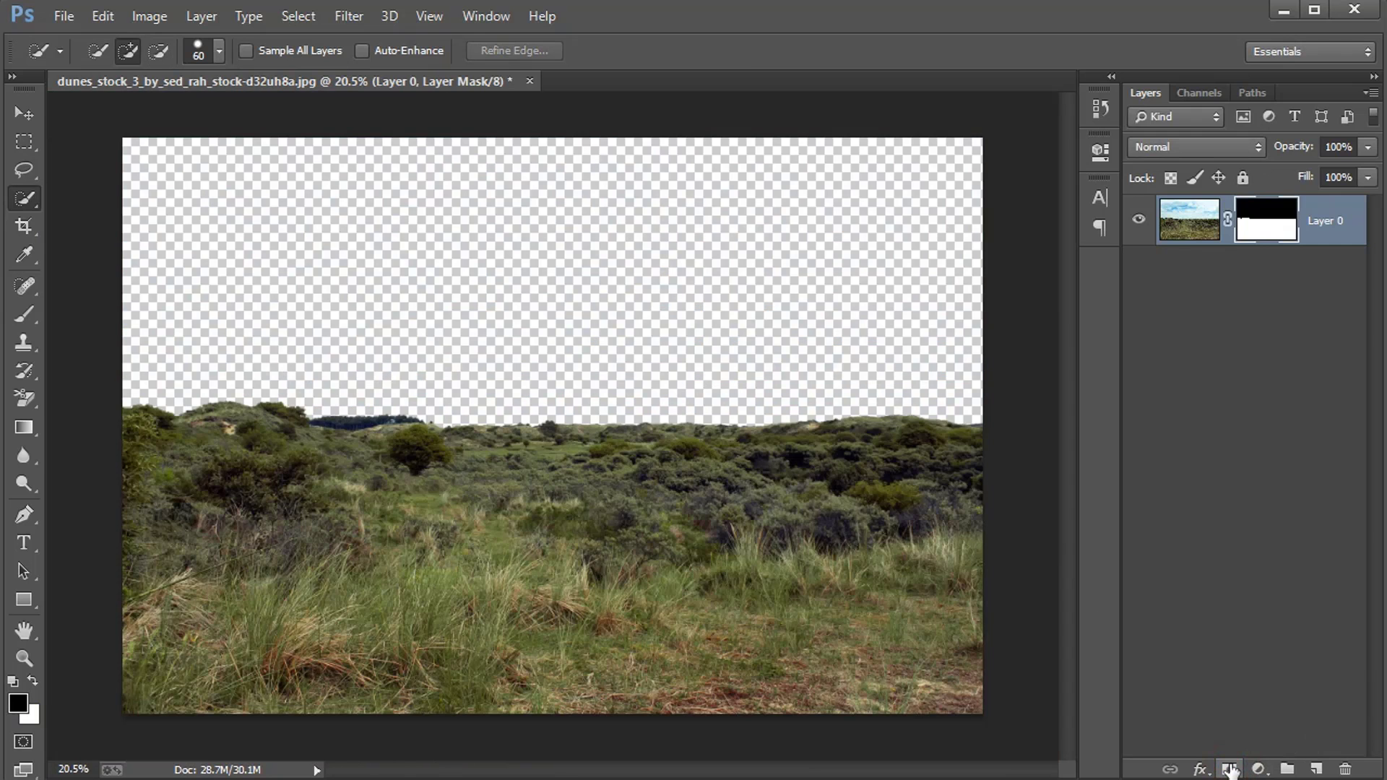
Refine the dunes layer mask by brushing along the whole horizon edge with an enlarged Refine Radius brush, output to the layer mask
left_click(17, 115)
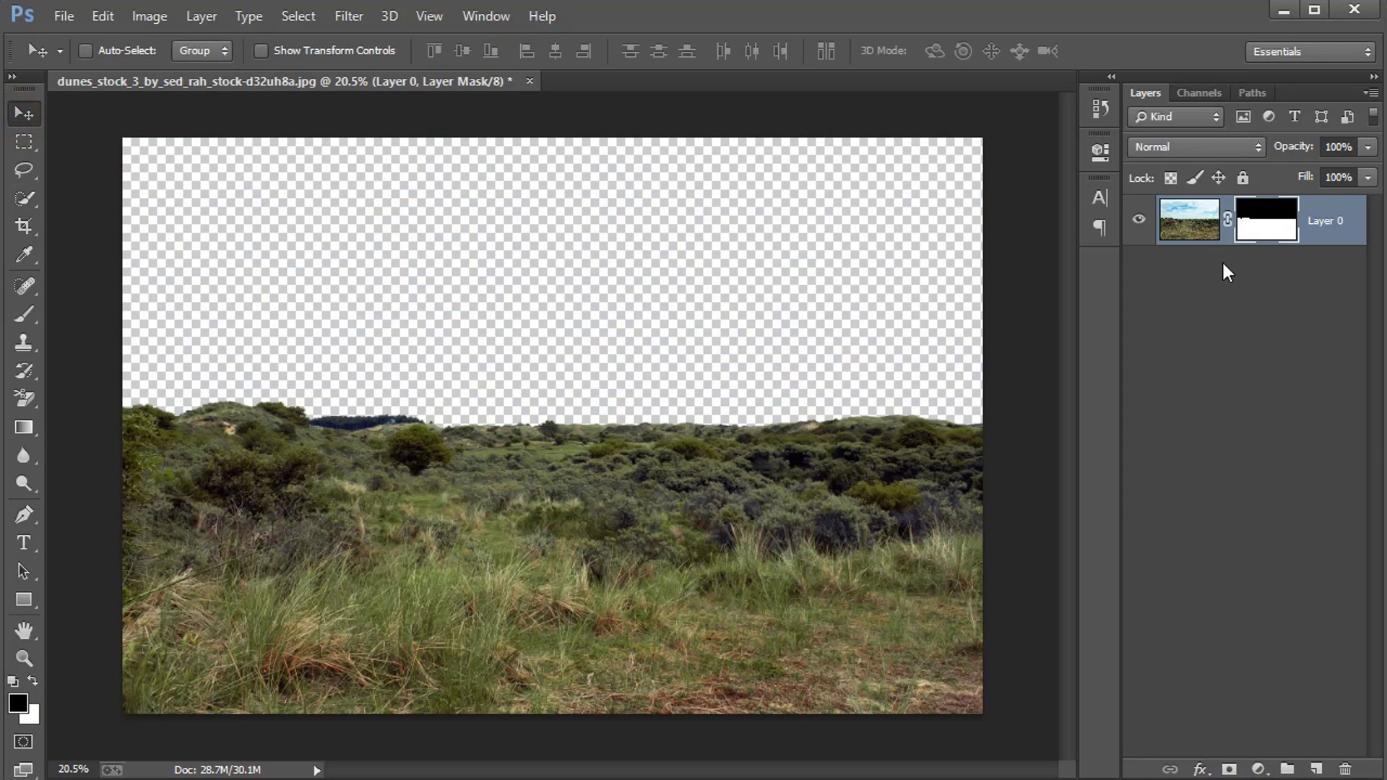
right_click(1270, 221)
left_click(1226, 396)
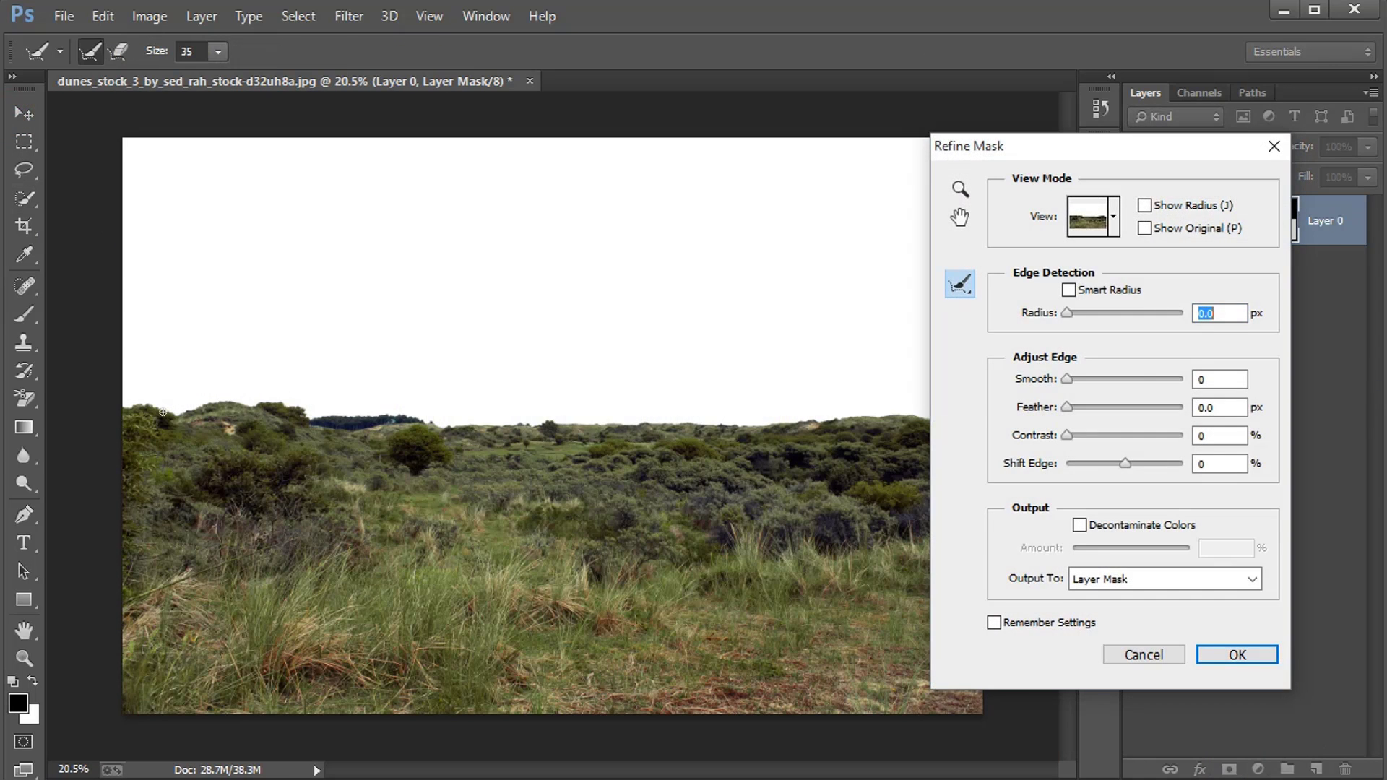
left_click(201, 346)
key("]")
key("]")
key("]")
key("]")
key("]")
key("]")
key("]")
key("]")
key("]")
key("]")
key("]")
left_click_drag(123, 400, 896, 415)
left_click_drag(1182, 147, 1287, 147)
mouse_move(981, 416)
left_mouse_down()
mouse_move(860, 406)
mouse_move(771, 418)
left_mouse_up()
key("Return")
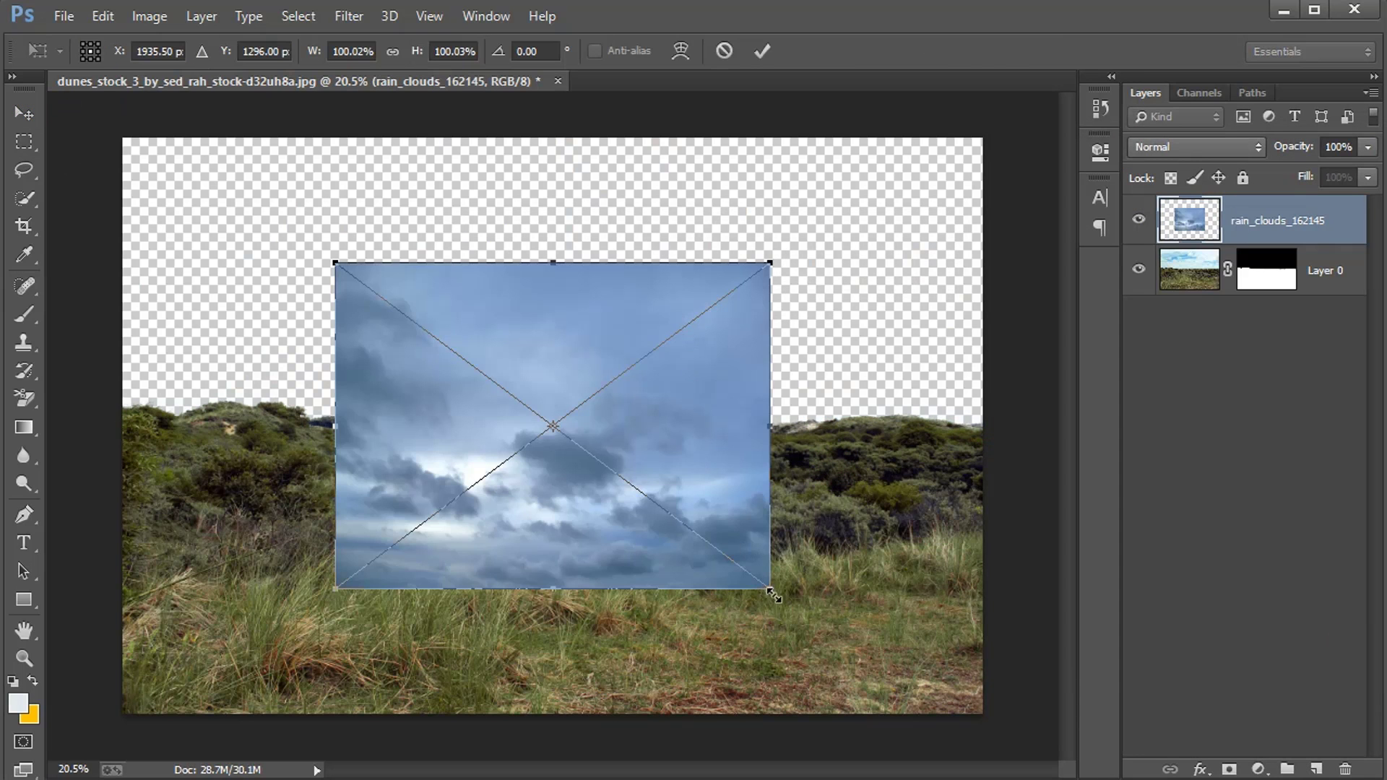
Scale the placed rain_clouds_162145 image to about 205% so it covers the canvas, and move its layer beneath the dunes layer
left_click_drag(770, 589, 996, 746)
left_click(762, 51)
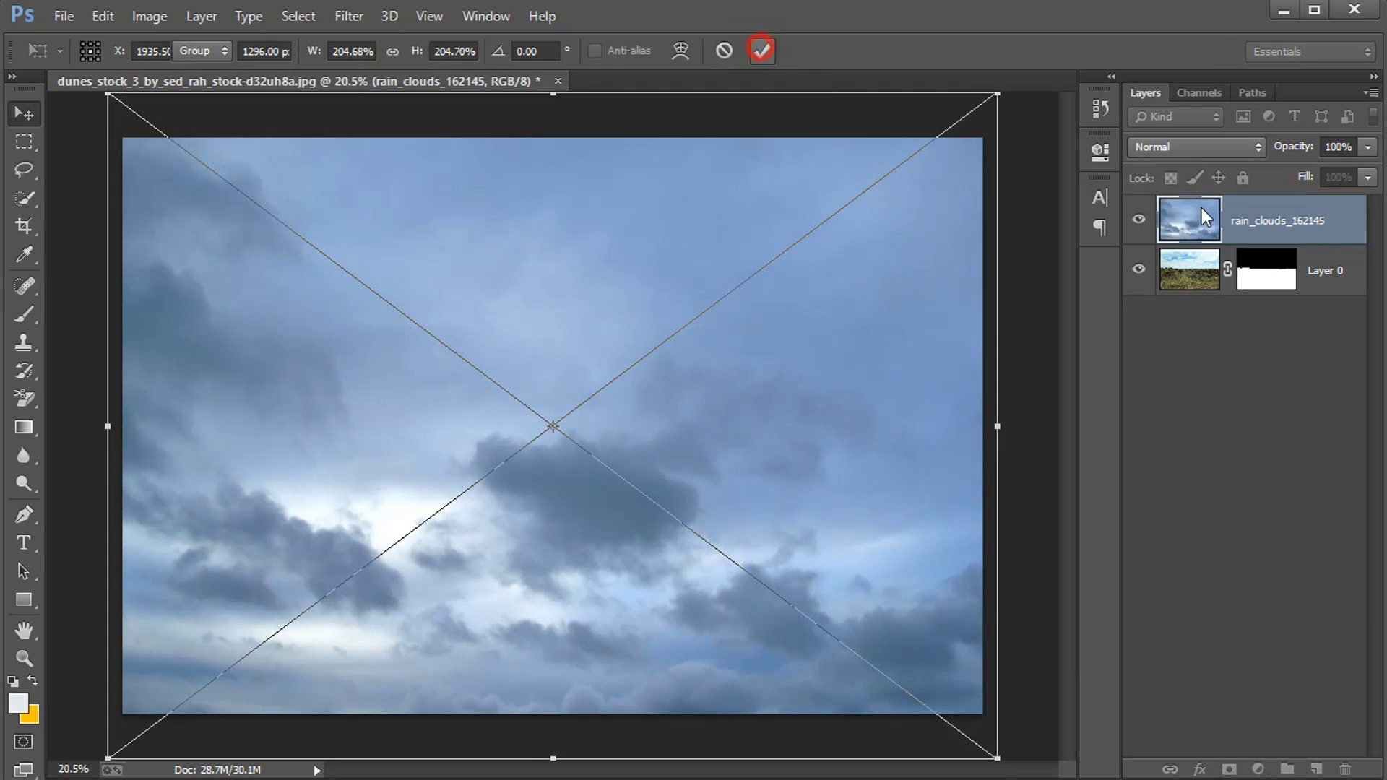
left_click_drag(1280, 230, 1272, 310)
Rasterize the rain_clouds_162145 layer and shift the clouds upward so the darker cloud bank sits above the dunes' horizon
right_click(1273, 288)
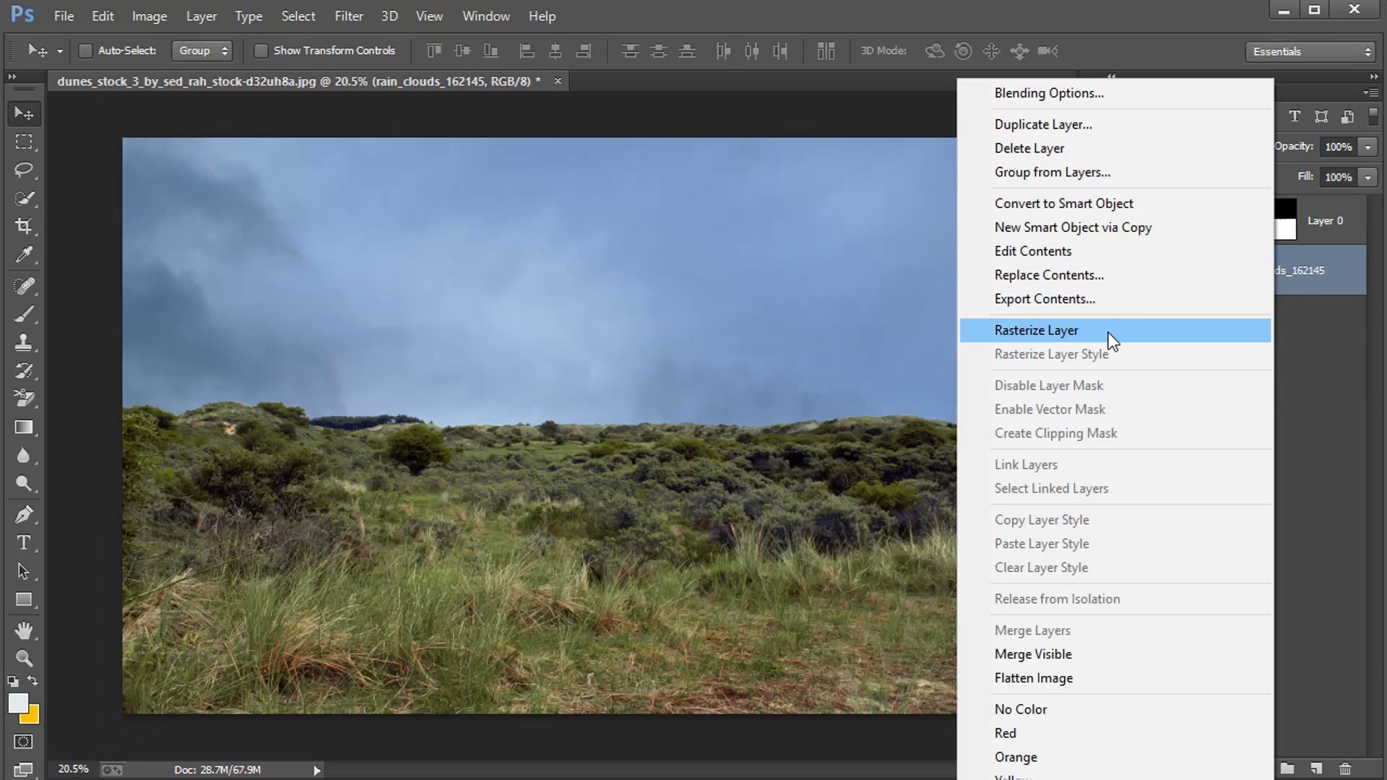
left_click(1108, 330)
left_click_drag(705, 346, 722, 189)
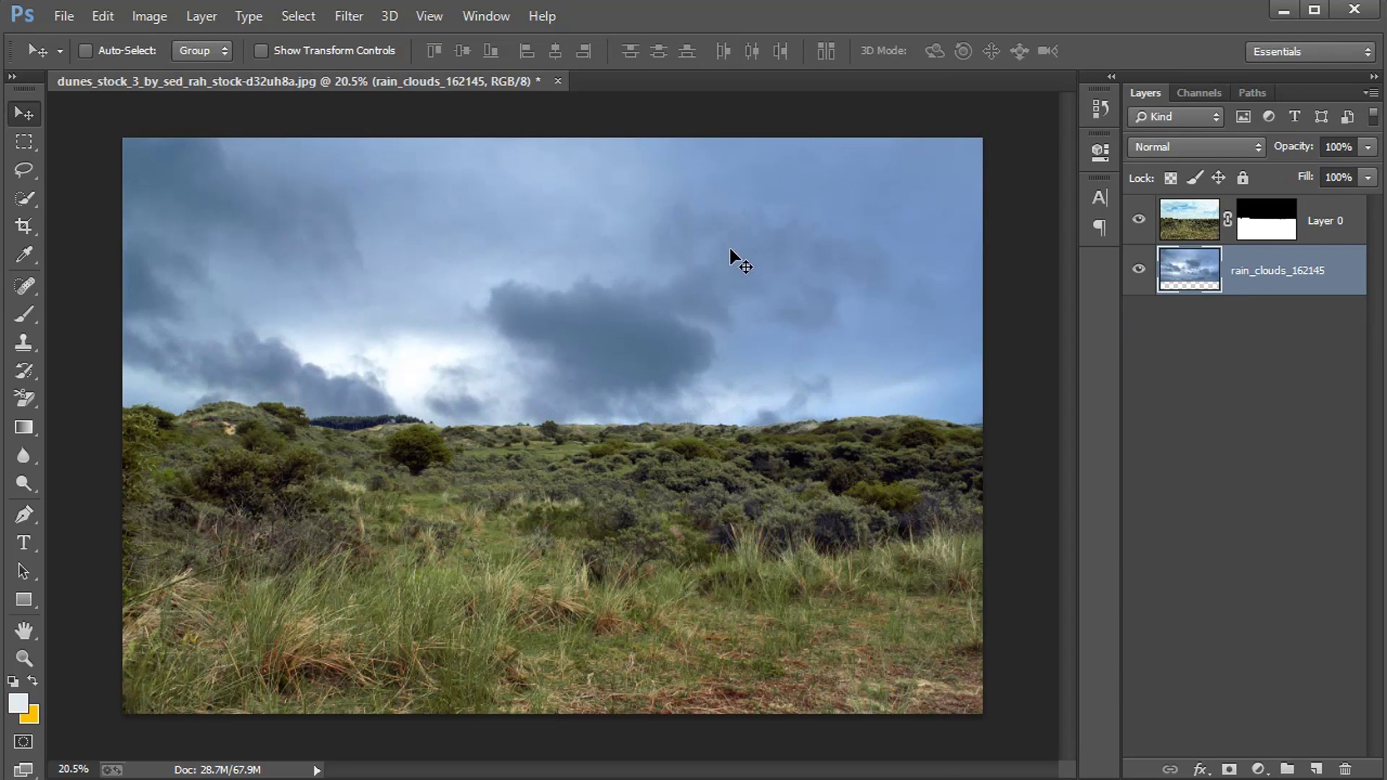
Toggle the dunes layer mask off and on repeatedly to compare the original sky with the replacement clouds
left_click(1259, 228, "shift")
left_click(1259, 230, "shift")
left_click(1259, 230, "shift")
left_click(1259, 230, "shift")
left_click(1259, 229, "shift")
left_click(1259, 230, "shift")
left_click(1259, 229, "shift")
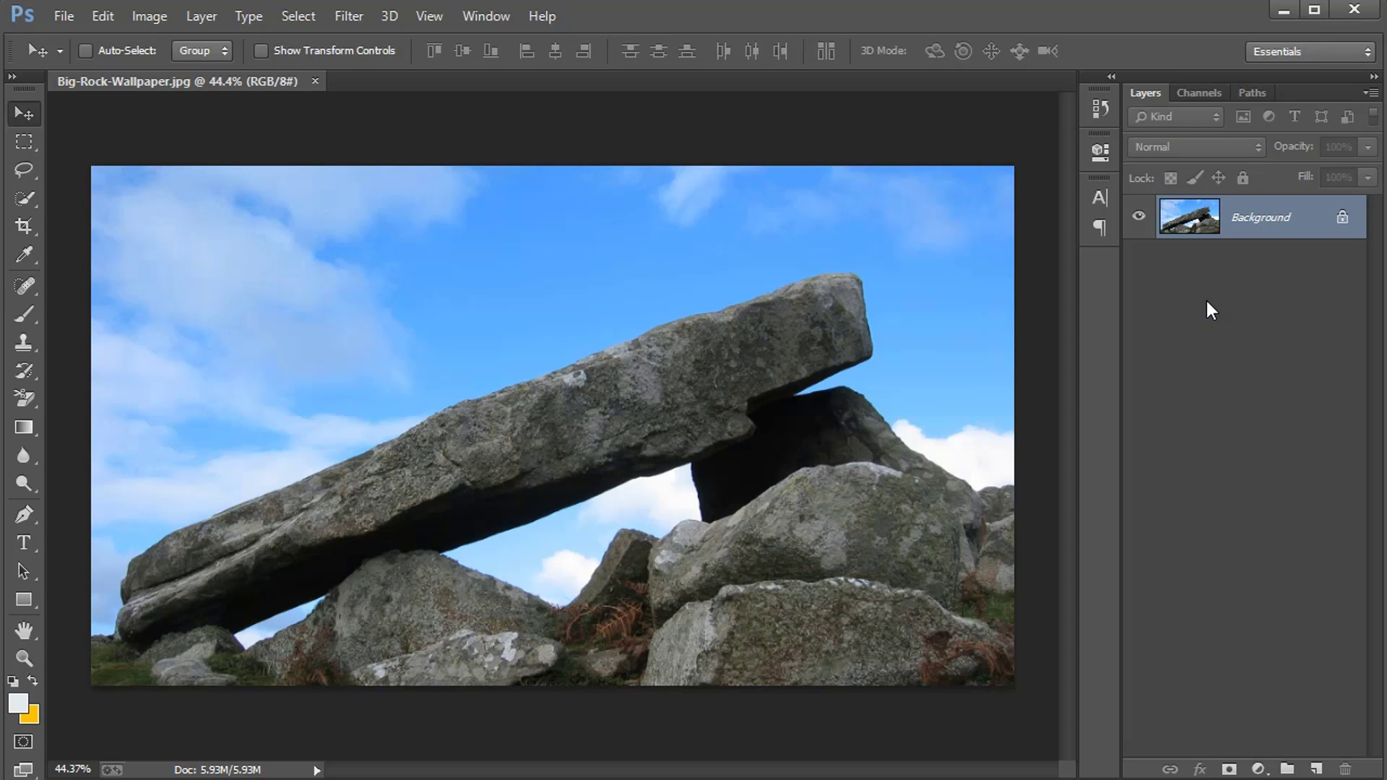
View the Red, Green and Blue channels of Big-Rock-Wallpaper.jpg individually to compare the contrast between rocks and sky
left_click(1197, 93)
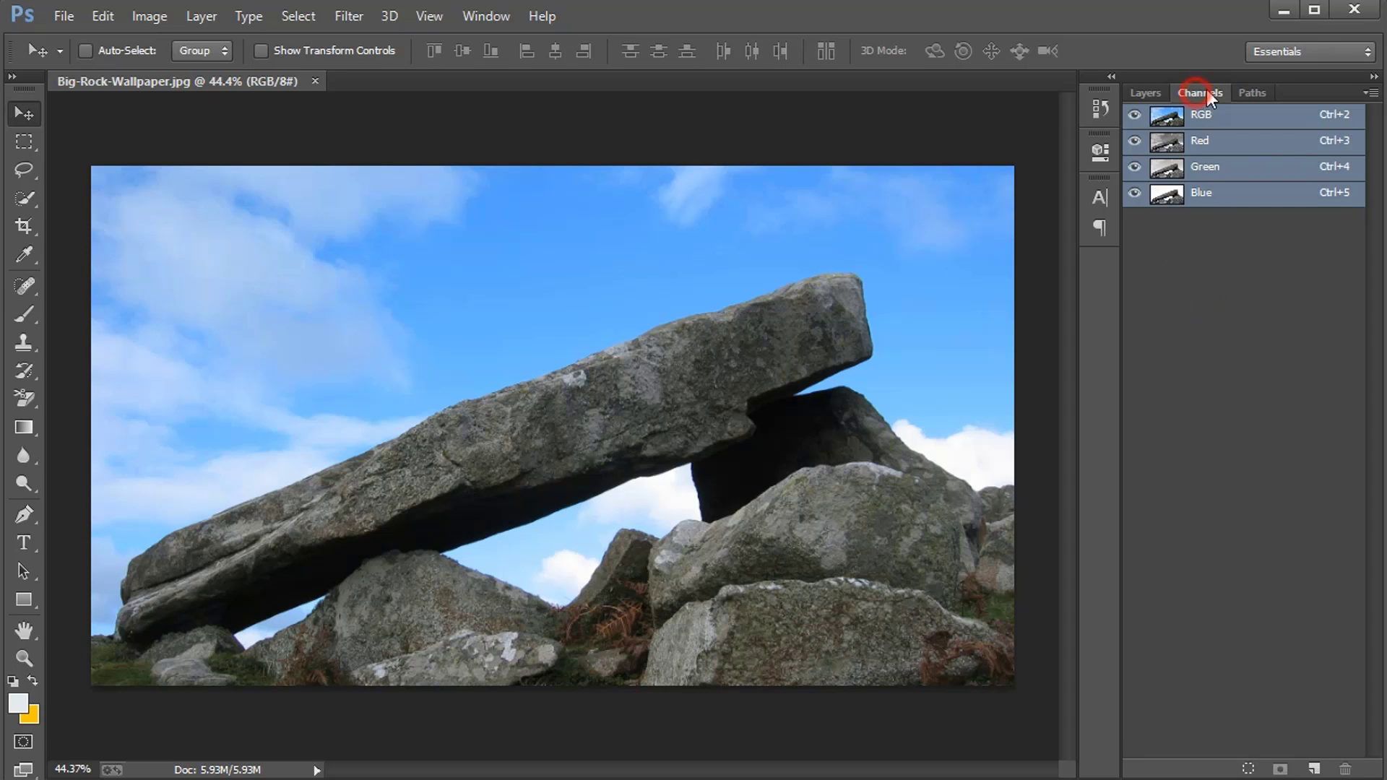
left_click(1261, 148)
left_click(1264, 167)
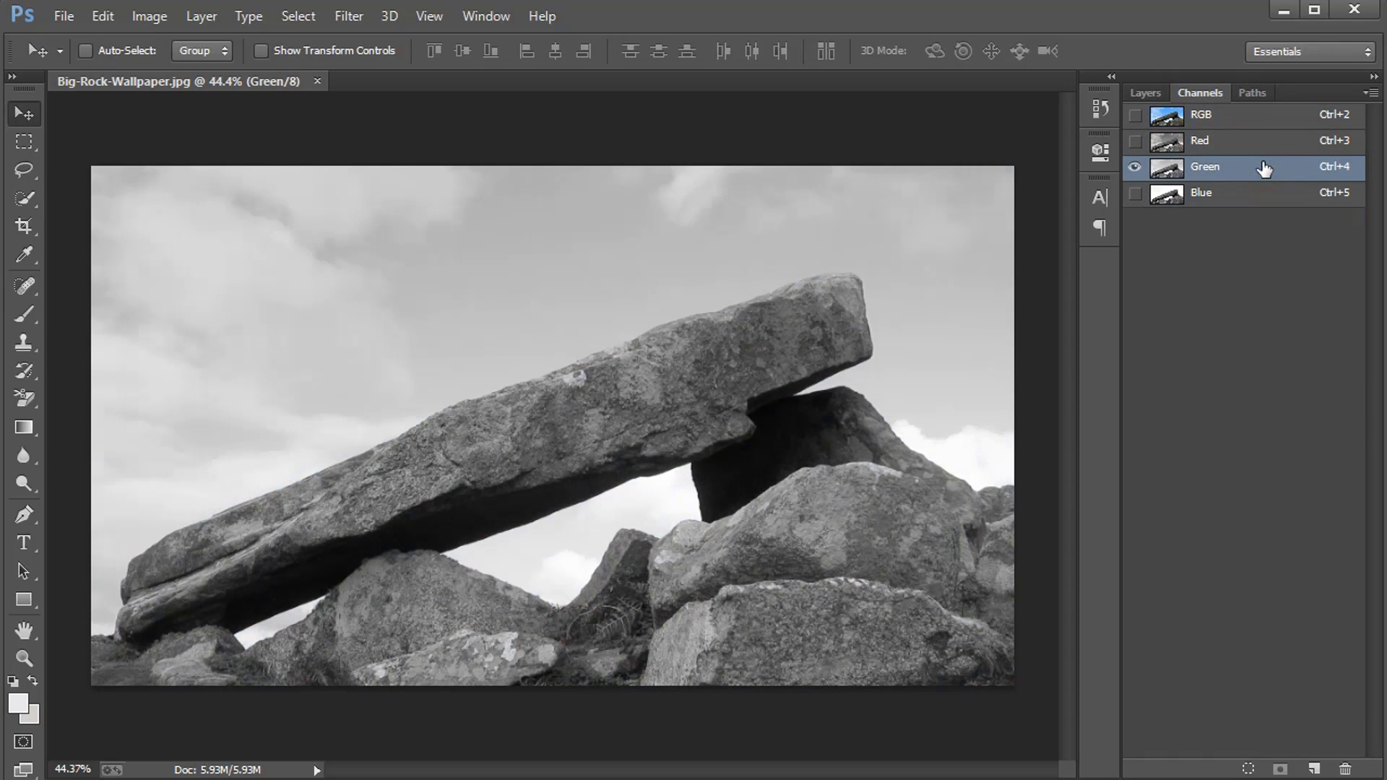
left_click(1274, 195)
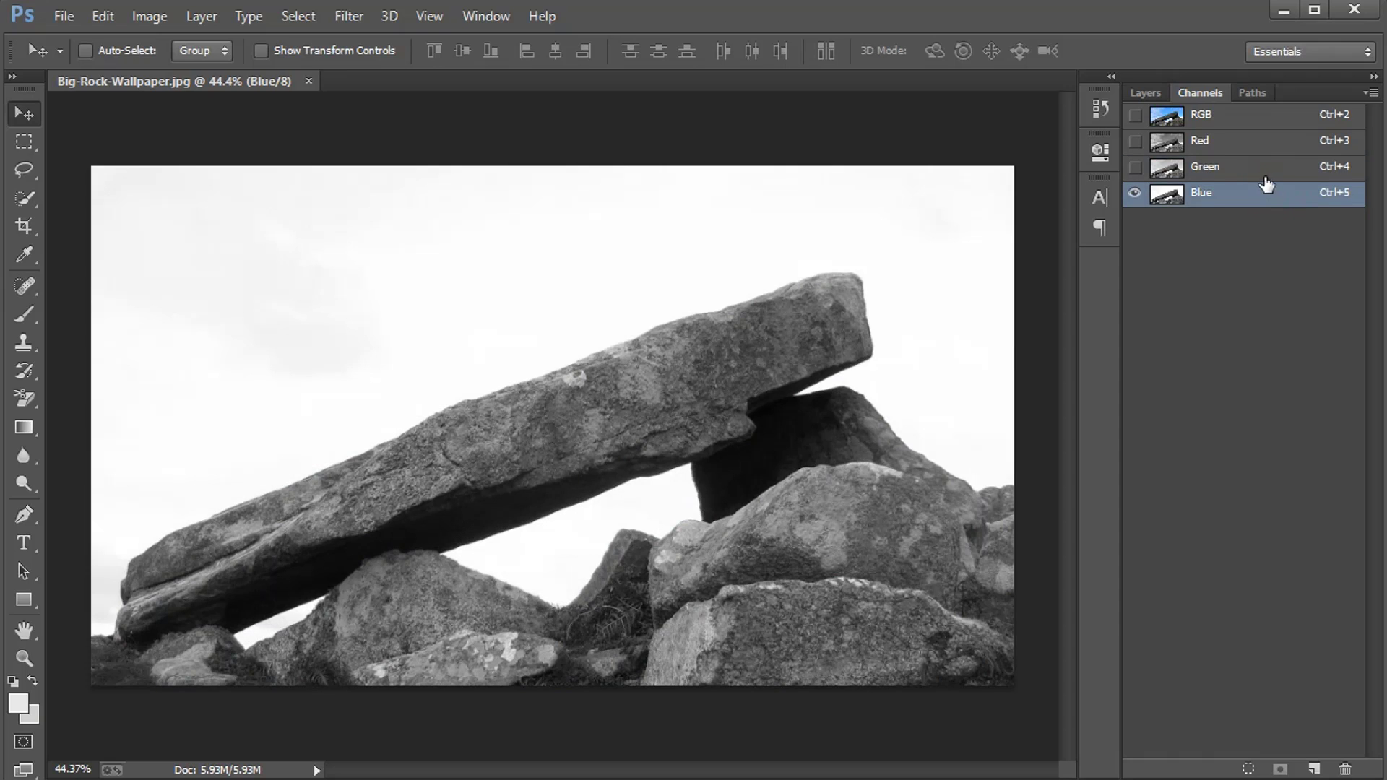
left_click(1224, 174)
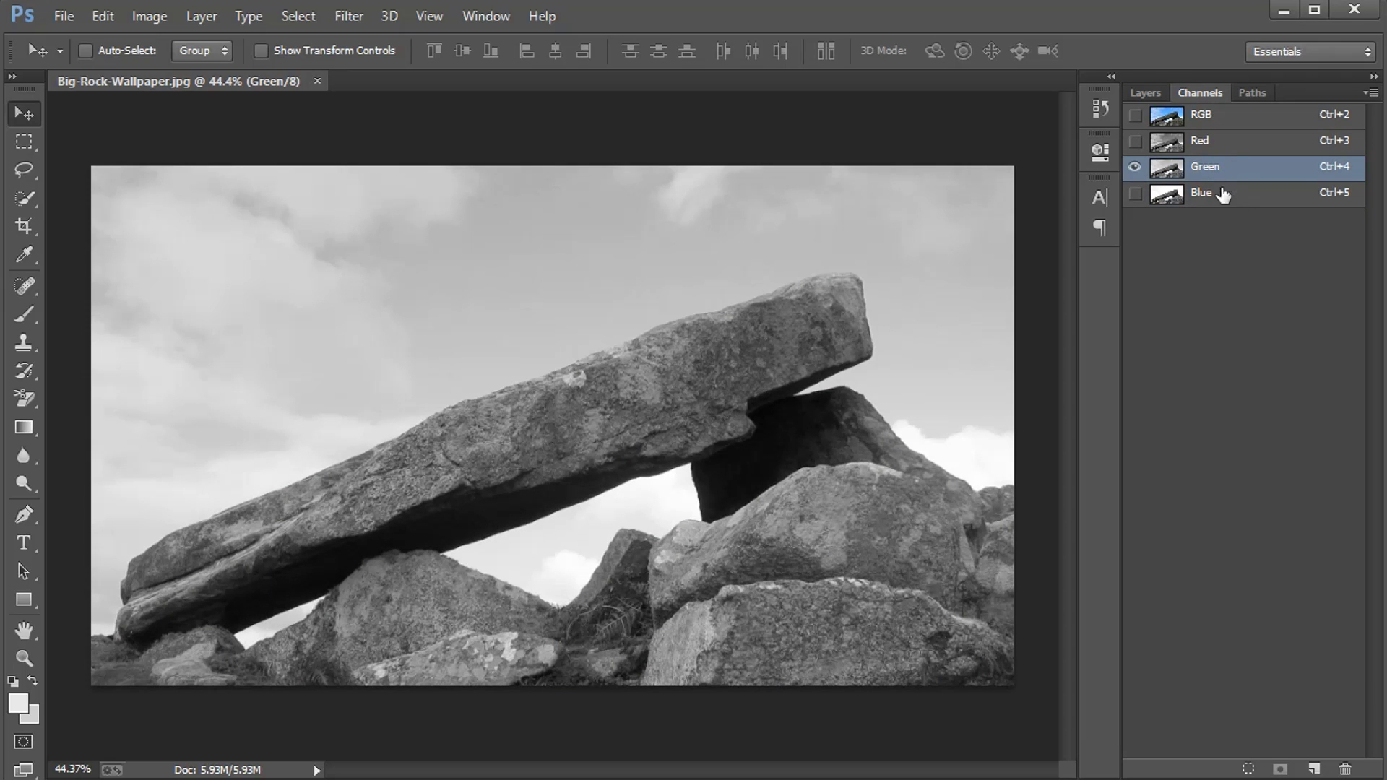
left_click(1223, 138)
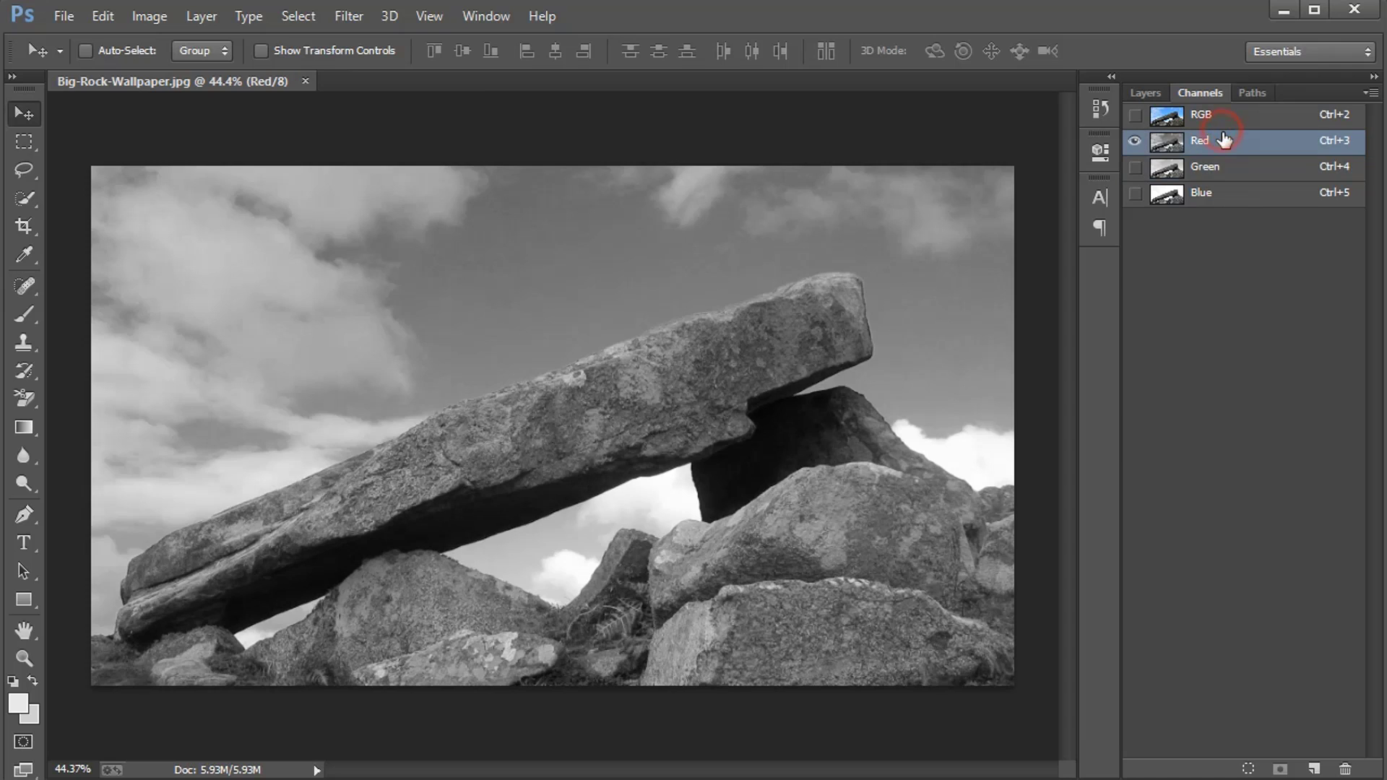
Duplicate the Blue channel and turn the copy into a rock silhouette using Levels with input values 168, 0.01 and 218
left_click(1224, 195)
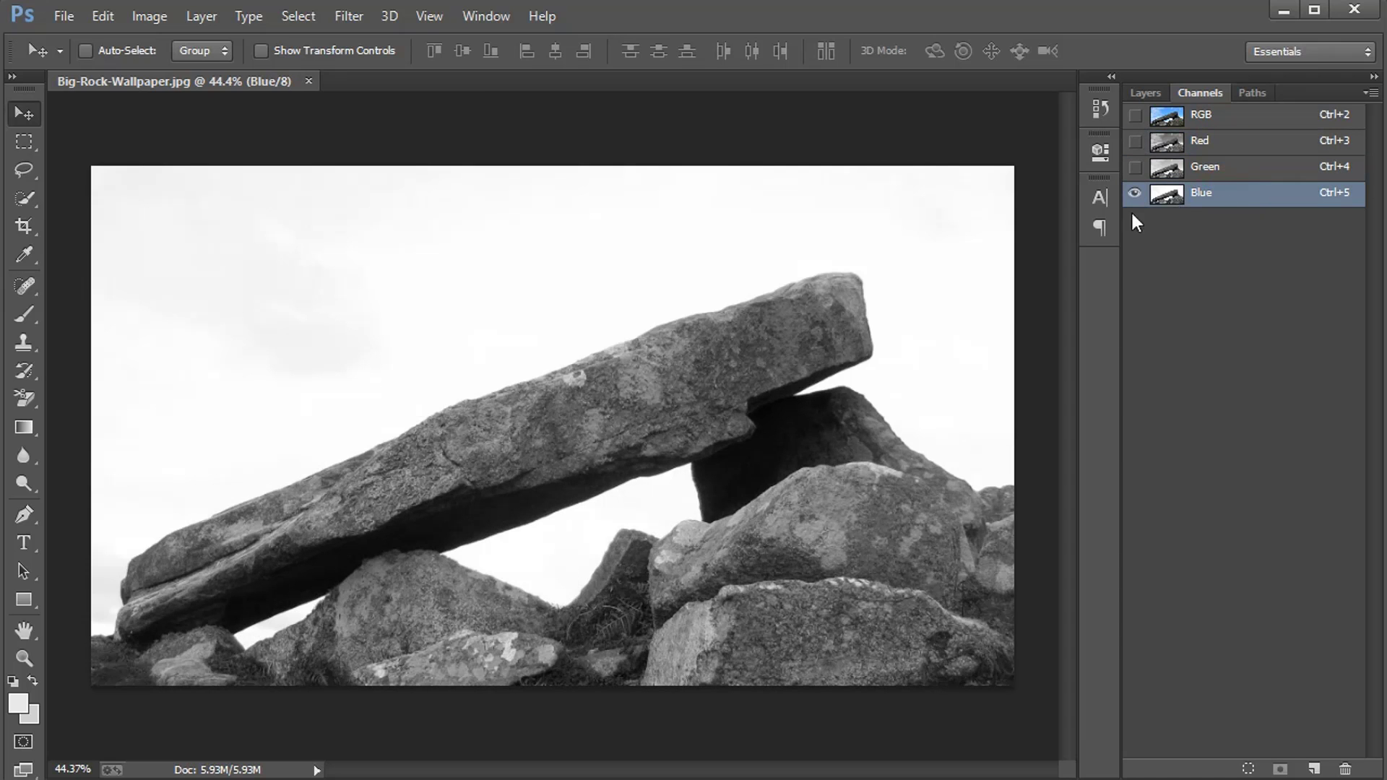
left_click_drag(1340, 200, 1312, 769)
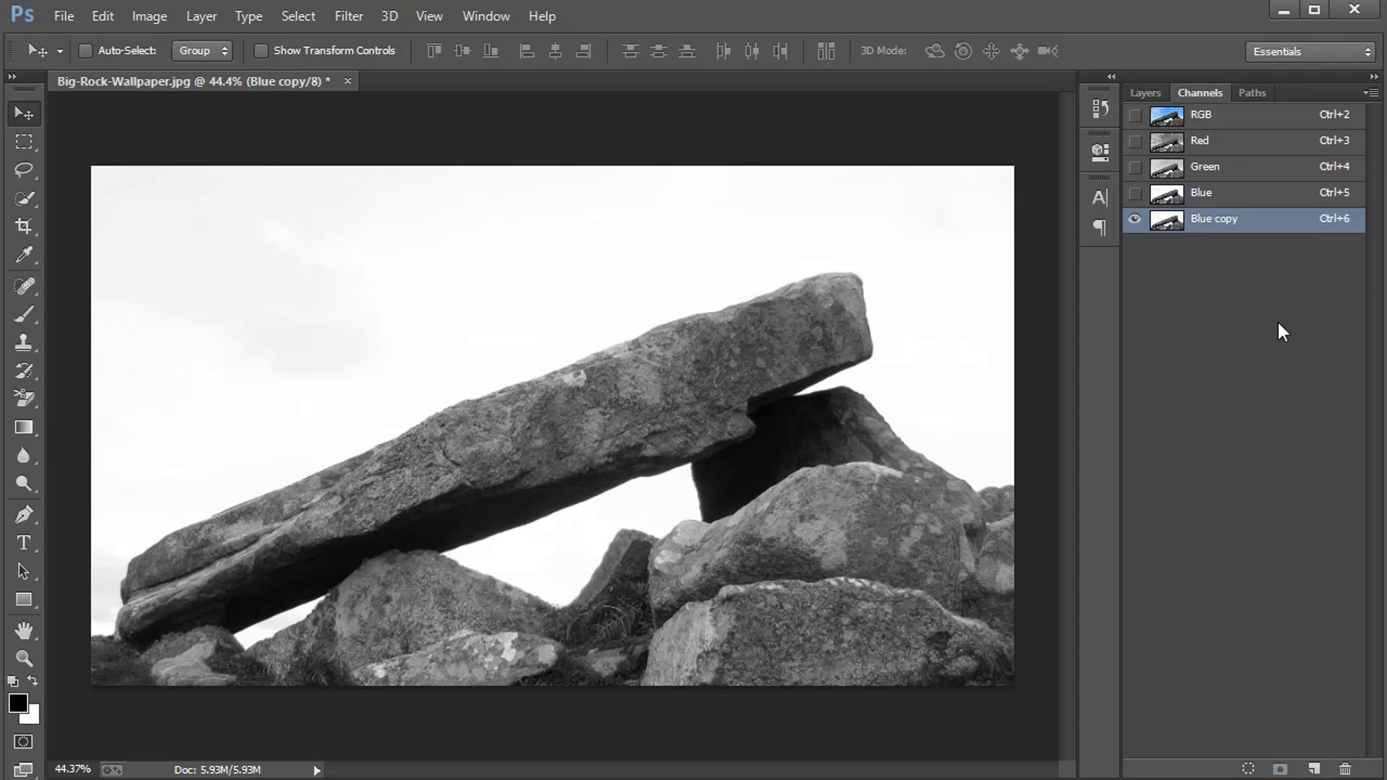
left_click(154, 15)
mouse_move(177, 71)
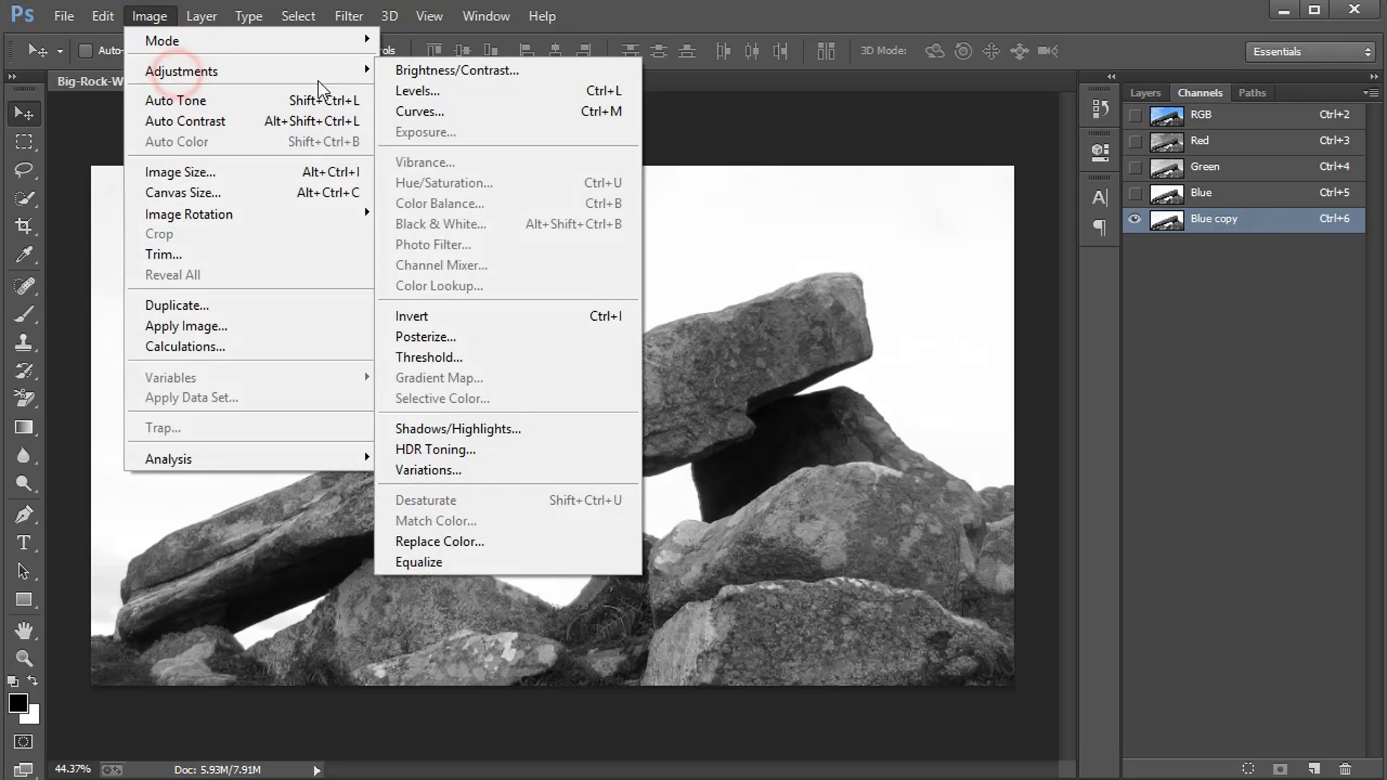
left_click(399, 92)
left_click_drag(960, 372, 1016, 245)
left_click_drag(925, 483, 1069, 480)
mouse_move(1197, 483)
left_mouse_down()
mouse_move(1077, 483)
mouse_move(1155, 486)
left_mouse_up()
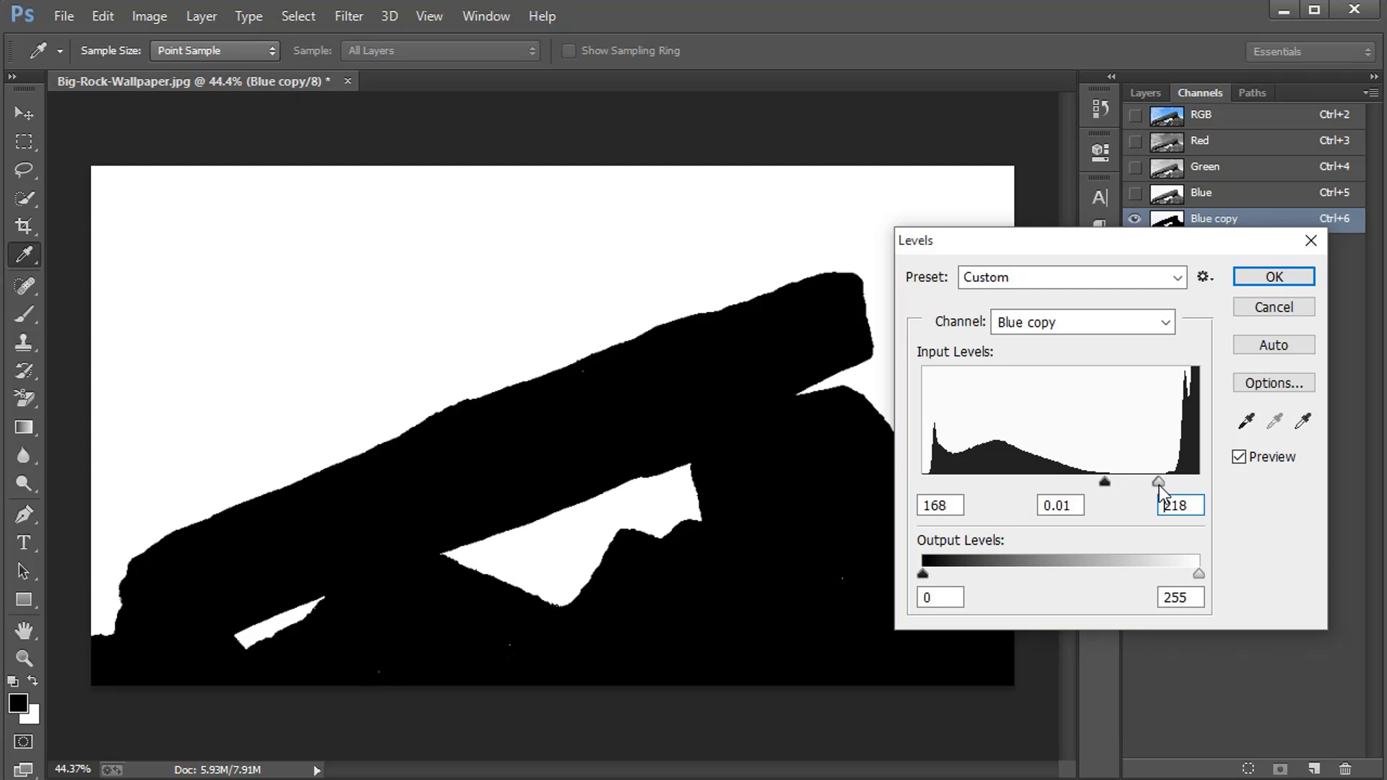
left_click(1275, 277)
key("v")
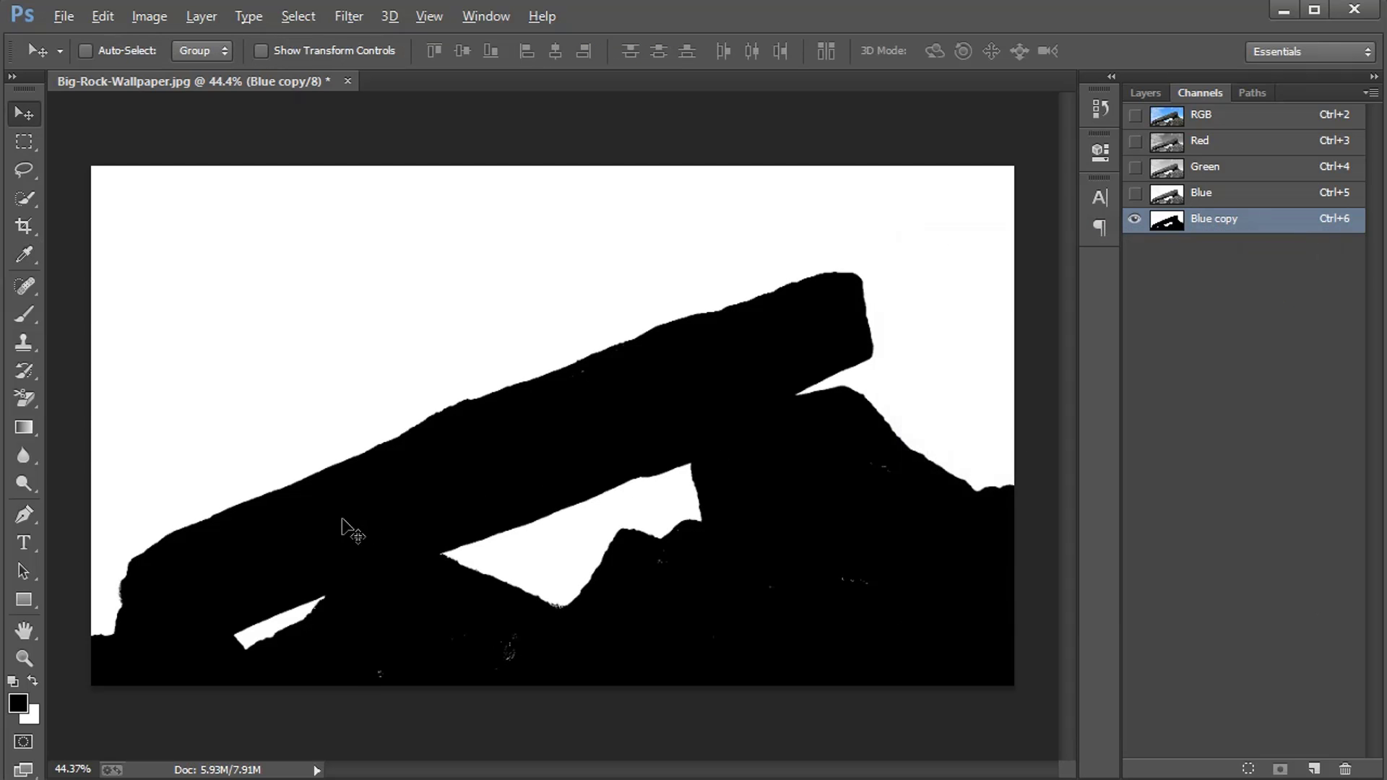
Paint out the white specks inside the rock silhouette on the Blue copy channel with a black brush of size 100
scroll(340, 526, "up", 3)
scroll(341, 520, "up", 1)
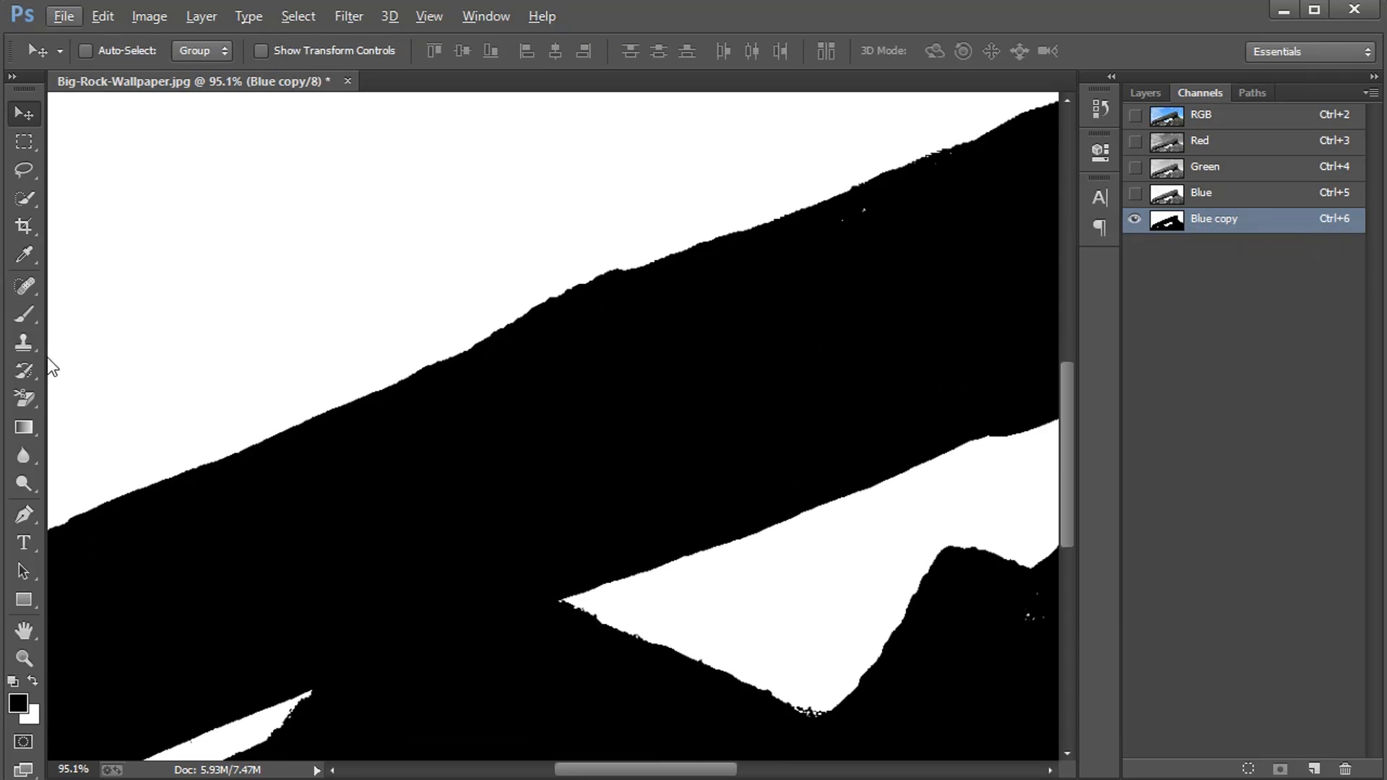
left_click(24, 314)
left_click(145, 310)
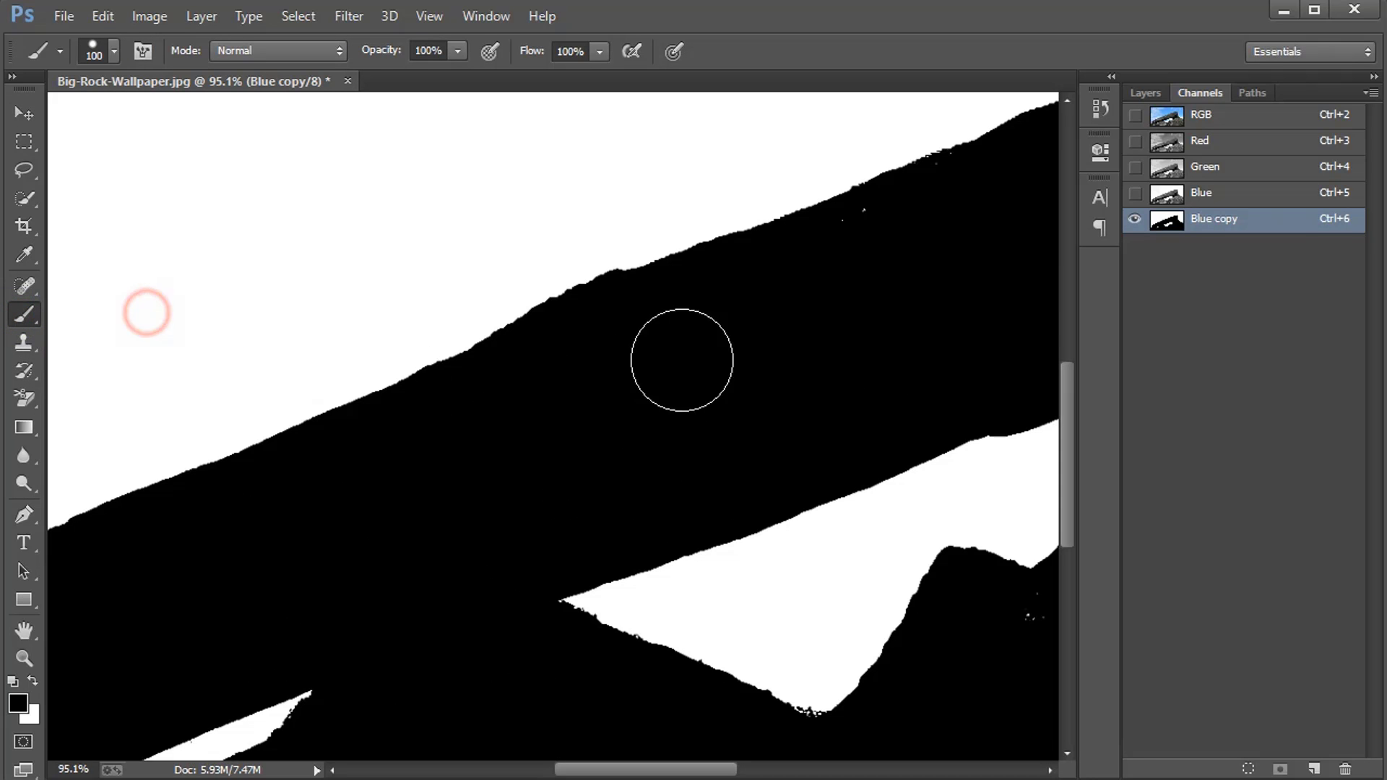
mouse_move(871, 261)
left_mouse_down()
mouse_move(886, 265)
mouse_move(874, 248)
mouse_move(784, 309)
mouse_move(739, 312)
left_mouse_up()
key("space")
left_click_drag(771, 356, 418, 403)
left_click_drag(429, 336, 354, 208)
left_click_drag(538, 511, 497, 338)
left_click(584, 395)
left_click(591, 427)
left_click(256, 568)
left_click(142, 534)
key("space")
left_click_drag(761, 560, 557, 588)
mouse_move(533, 541)
left_mouse_down()
mouse_move(687, 458)
mouse_move(566, 507)
left_mouse_up()
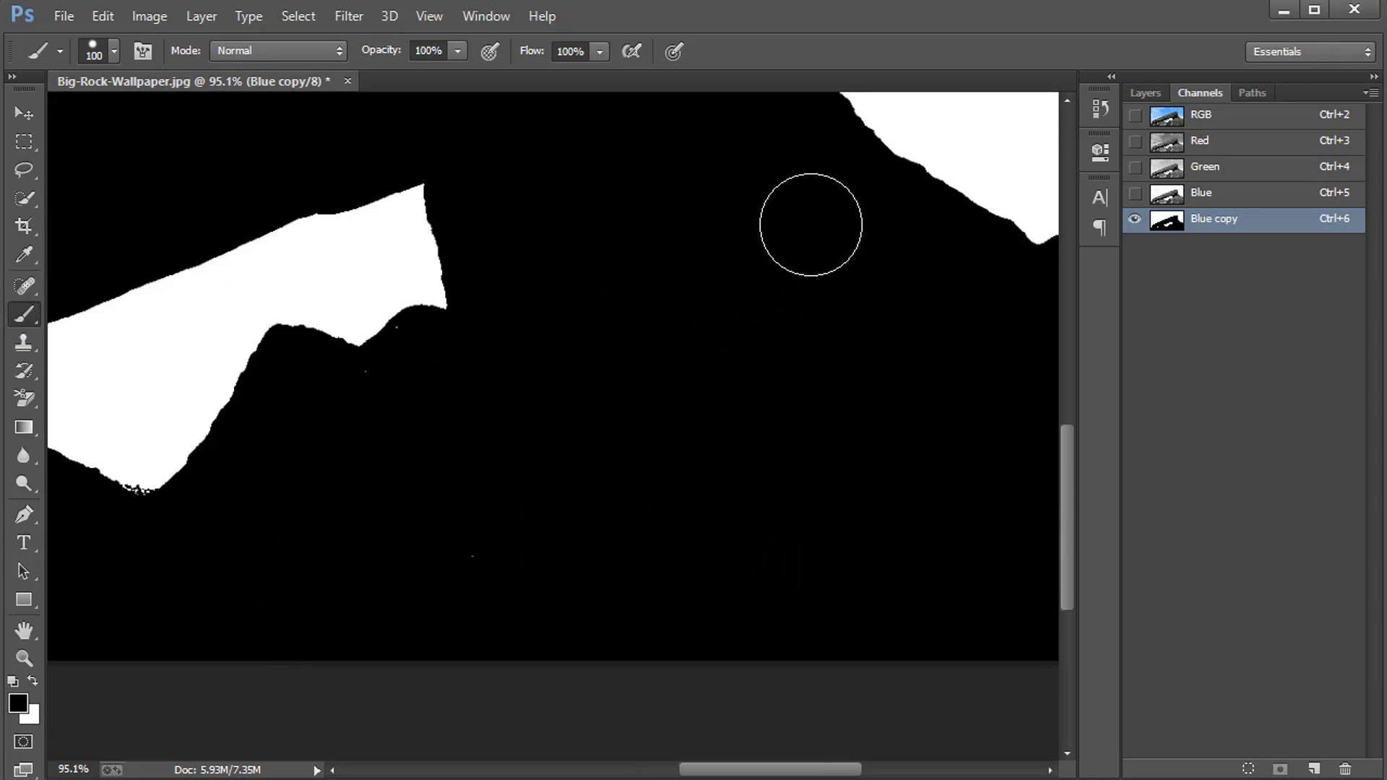
key("space")
mouse_move(835, 381)
left_mouse_down()
mouse_move(288, 544)
mouse_move(938, 322)
left_mouse_up()
left_click_drag(556, 462, 706, 631)
left_click(838, 543)
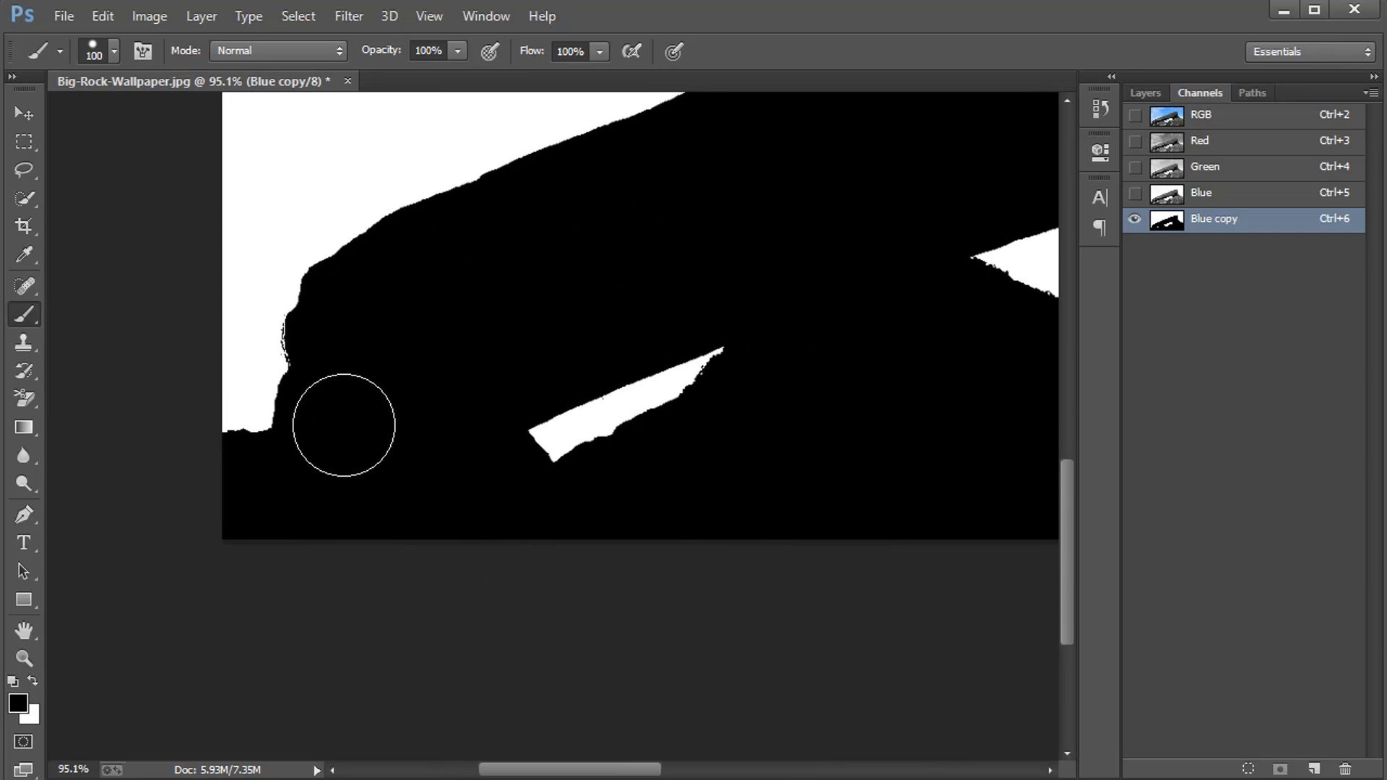
key("space")
left_click_drag(759, 254, 607, 477)
left_click_drag(749, 371, 656, 440)
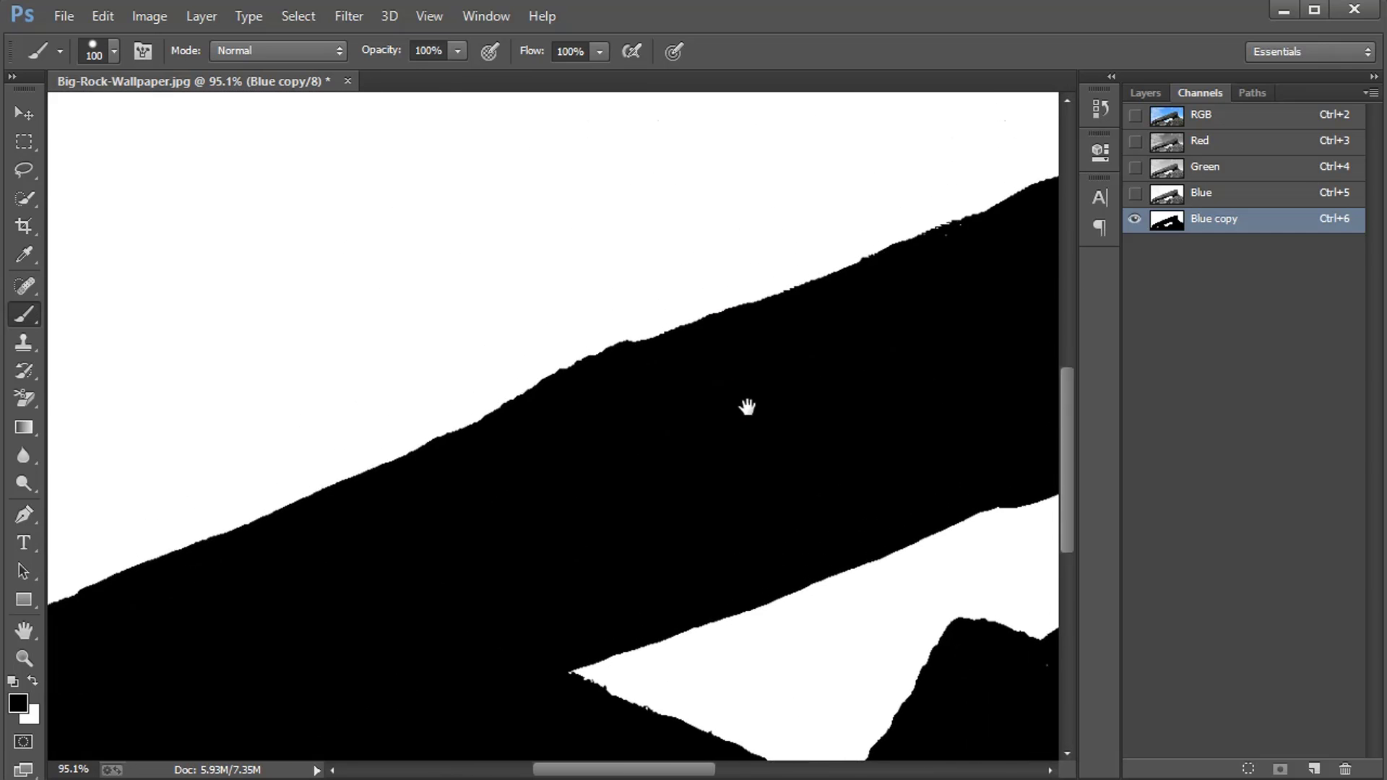
scroll(772, 406, "down", 6)
scroll(779, 400, "down", 1)
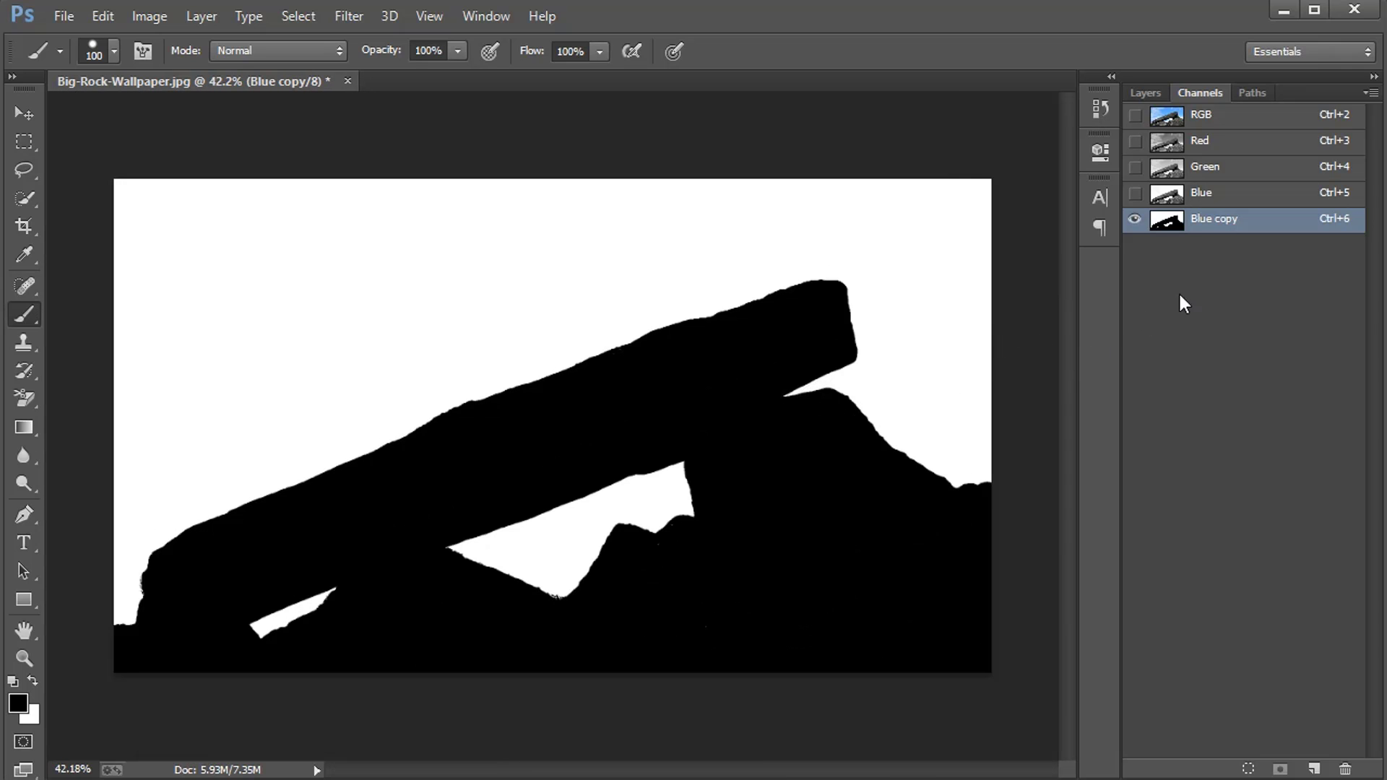
Load the Blue copy channel as a selection, add it as a layer mask on the rock image, and invert the mask
left_click(1167, 220, "ctrl")
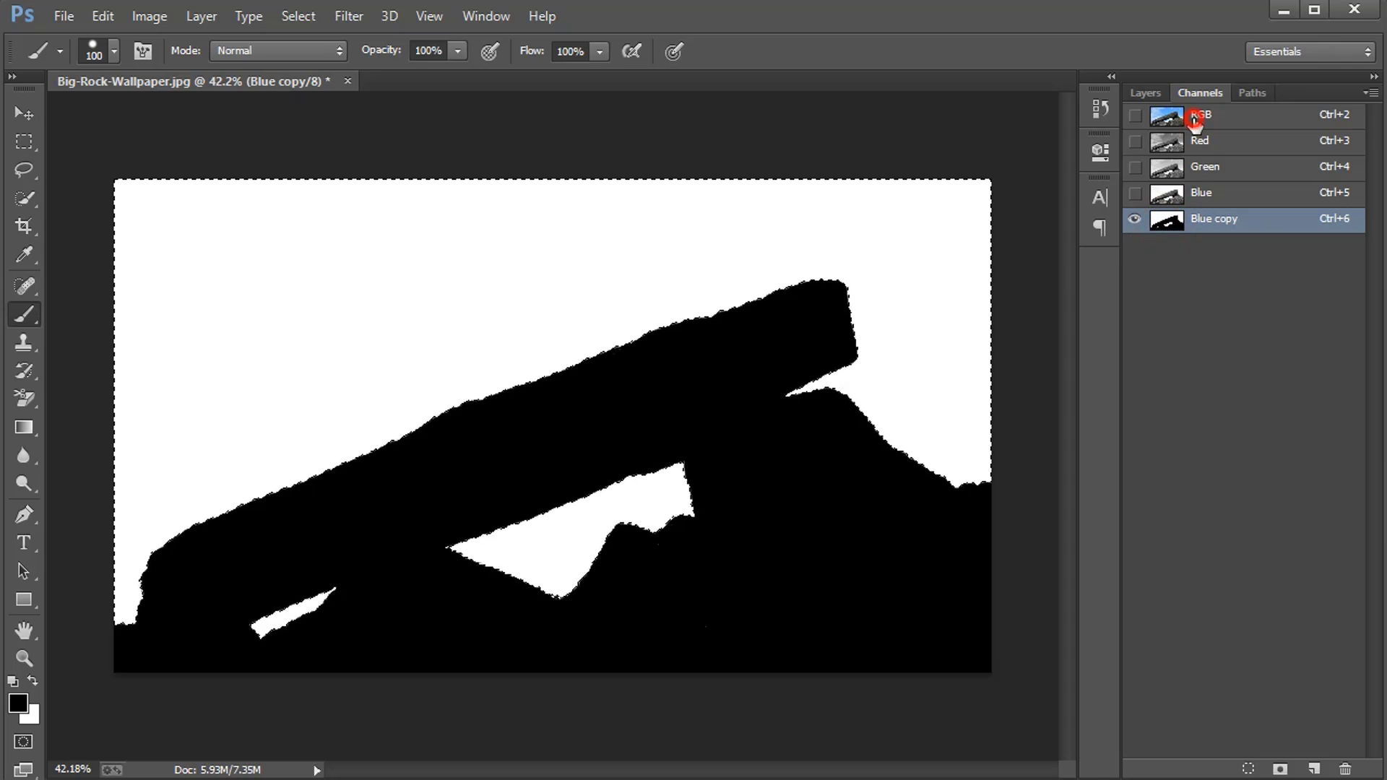
left_click(1188, 121)
left_click(1145, 92)
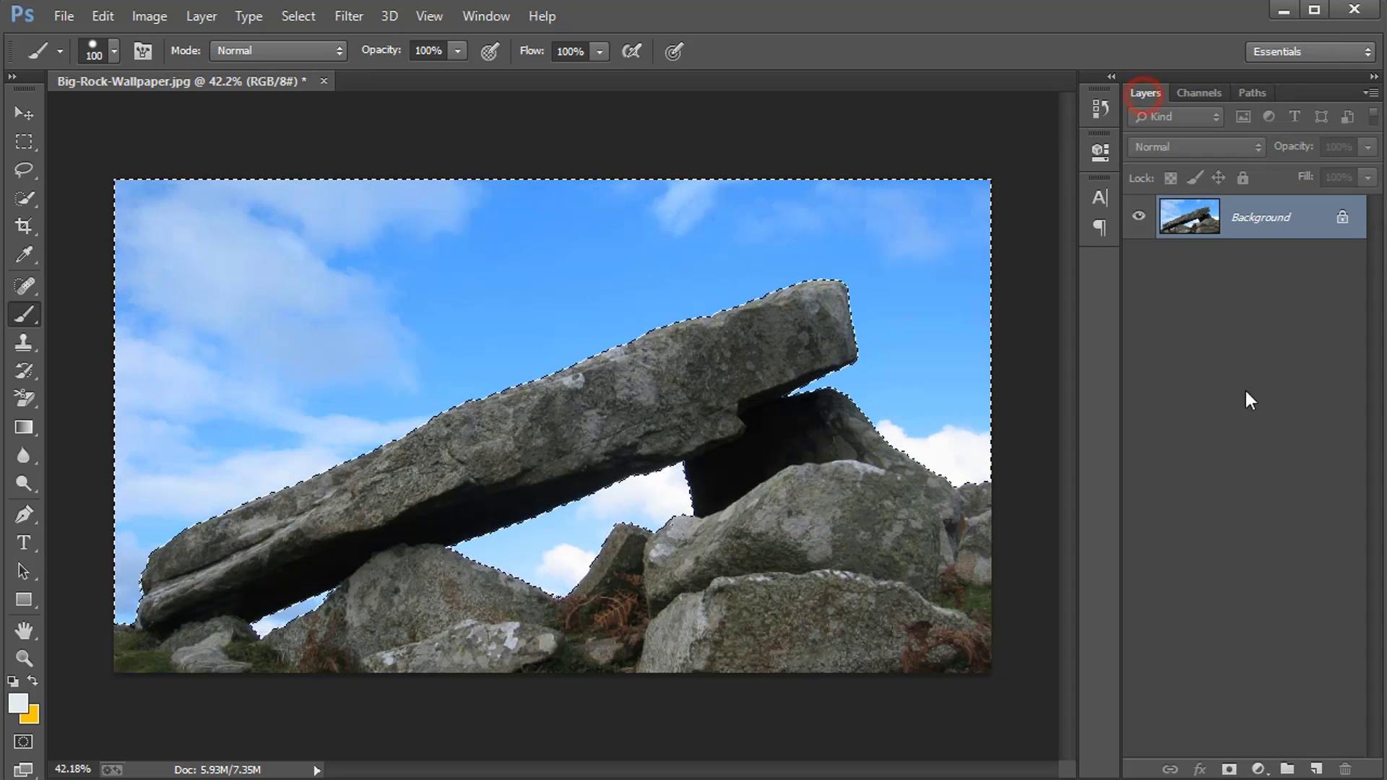
left_click(1226, 755)
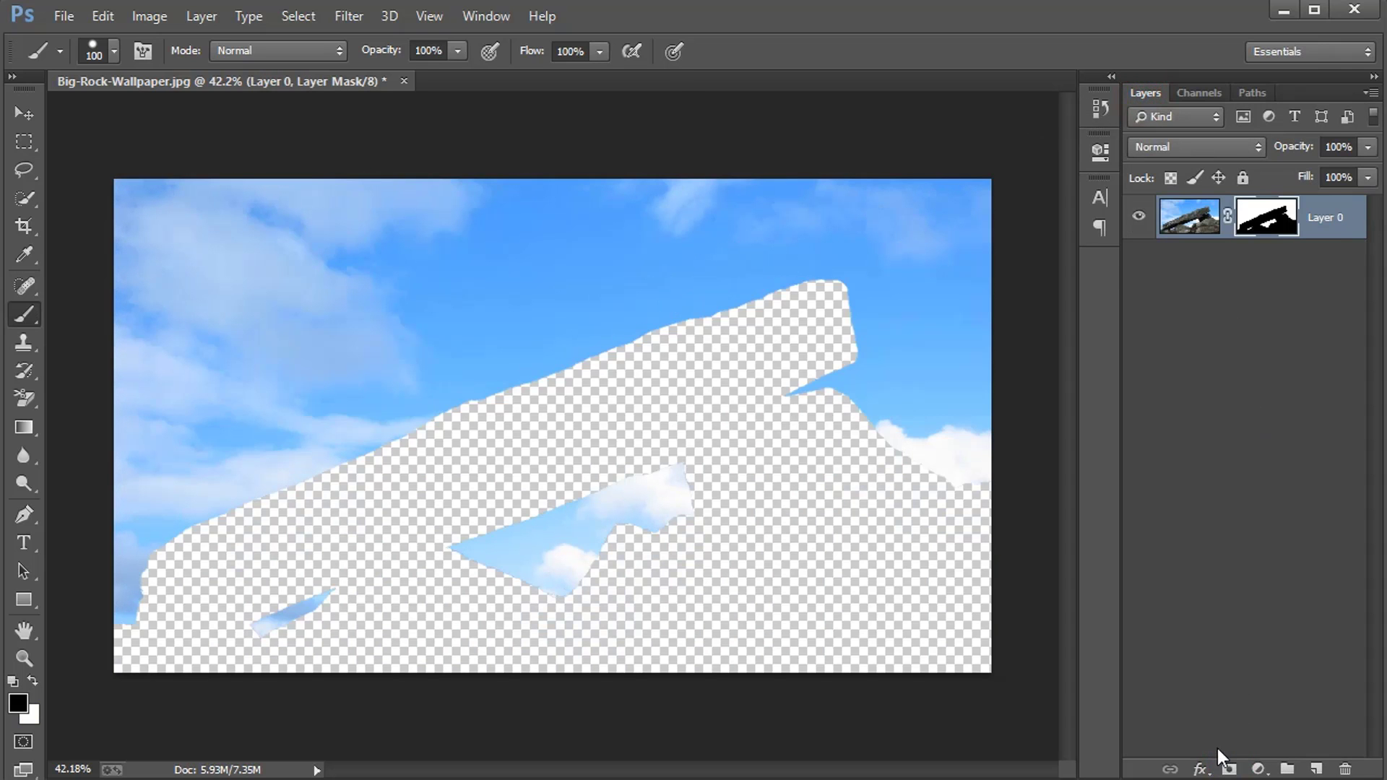
key("ctrl+i")
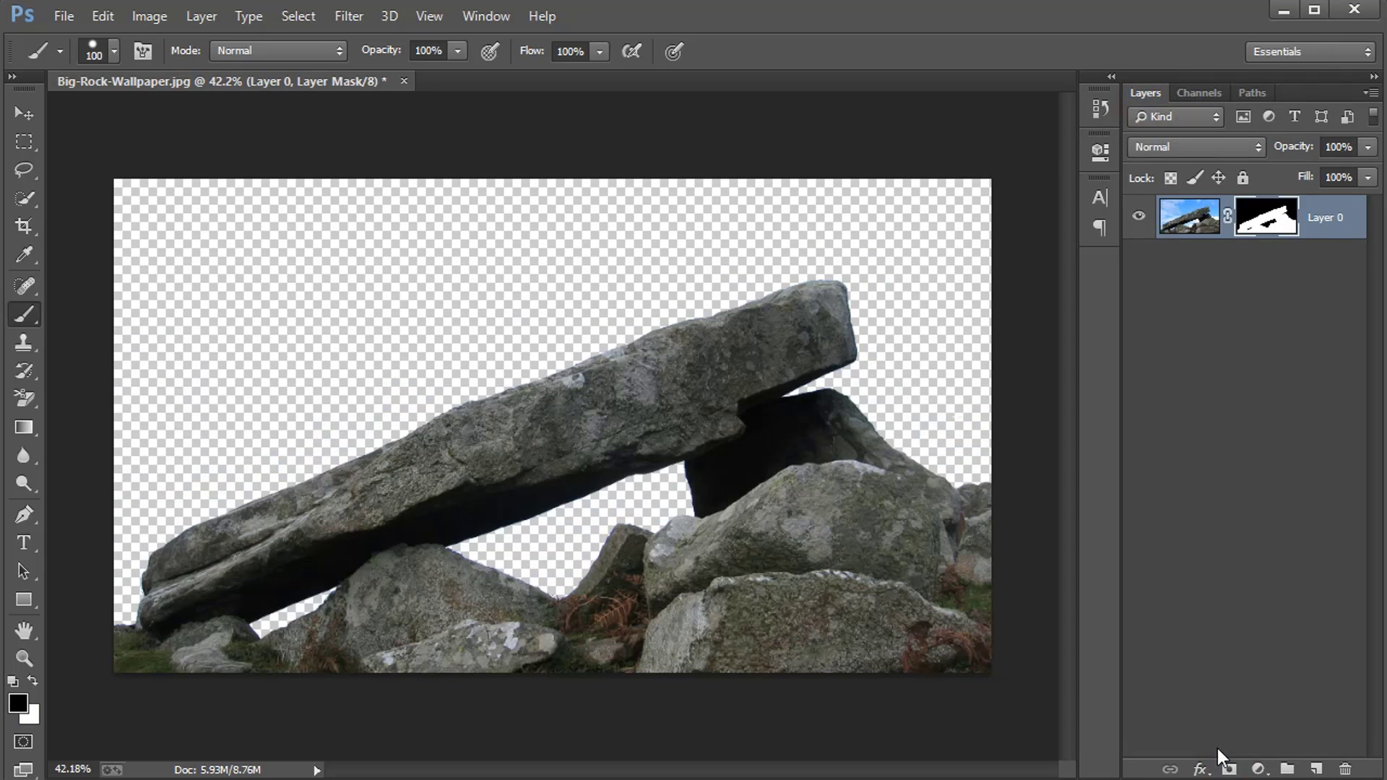
Scale the placed rain_clouds_162145 image to cover the rock picture's canvas and move its layer beneath the masked rock layer
left_click(21, 114)
left_click_drag(659, 504, 1028, 779)
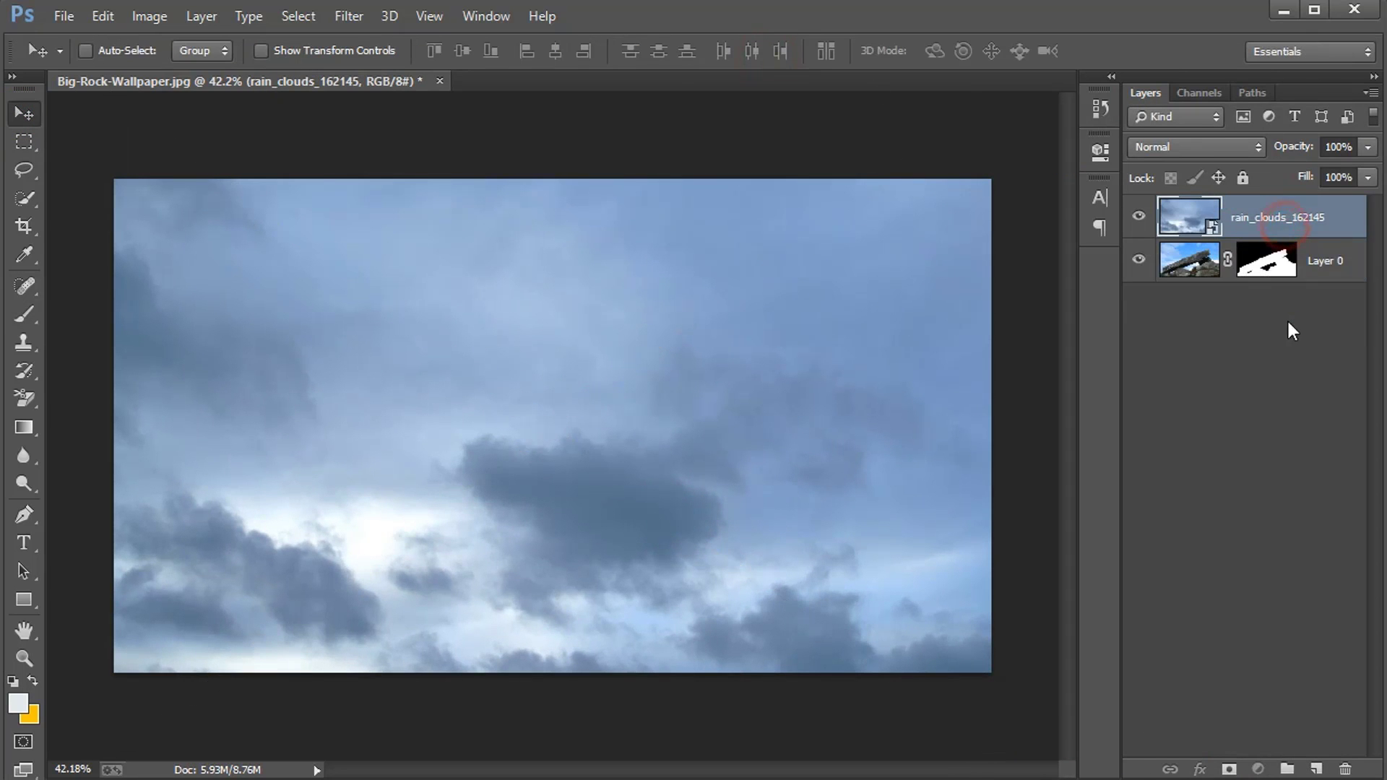
left_click_drag(1279, 216, 1288, 285)
Rasterize the rain_clouds_162145 layer and reposition the clouds behind the rocks
right_click(1272, 262)
left_click(1078, 326)
left_click_drag(688, 263, 1034, 288)
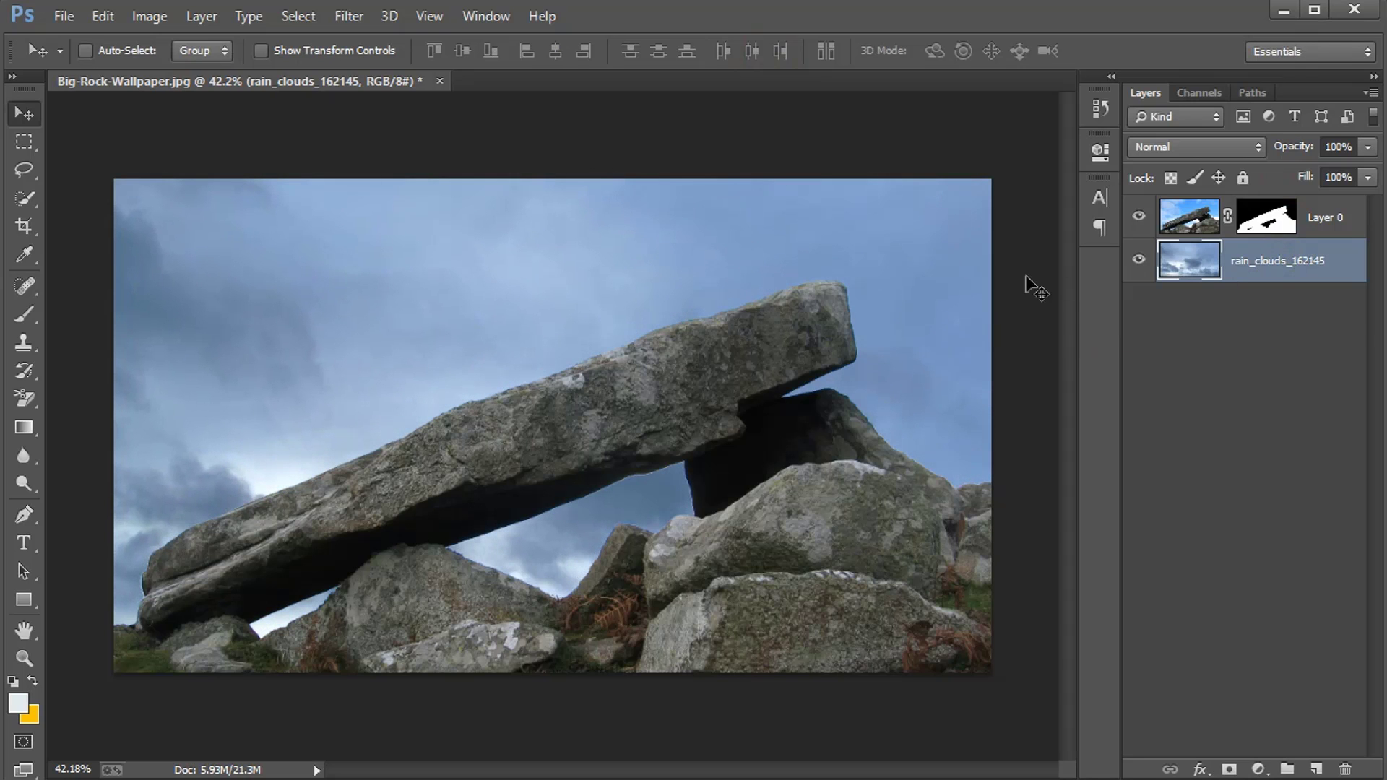
Toggle the rock layer's mask off and on to compare the original sky with the new cloudy background
left_click(1258, 215, "shift")
left_click(1259, 216, "shift")
left_click(1258, 216, "shift")
left_click(1258, 215, "shift")
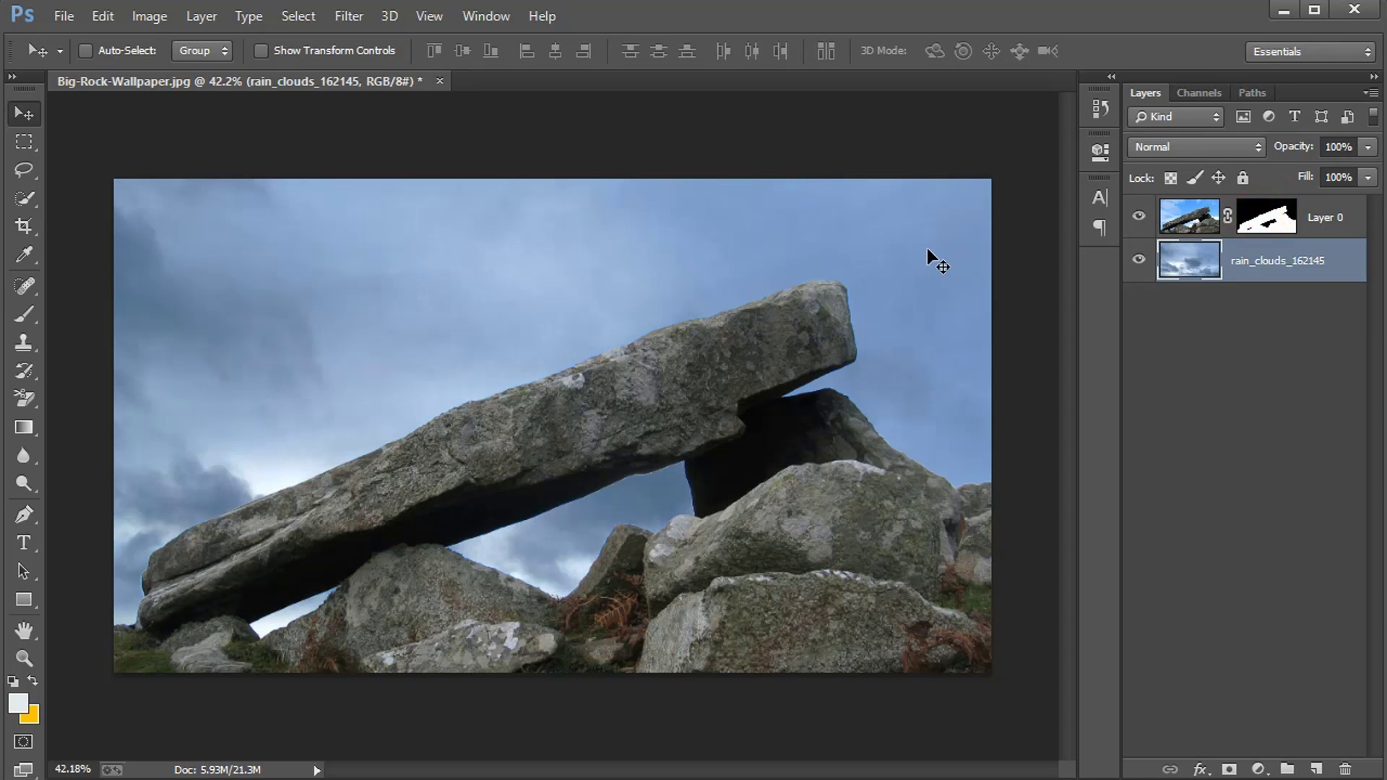